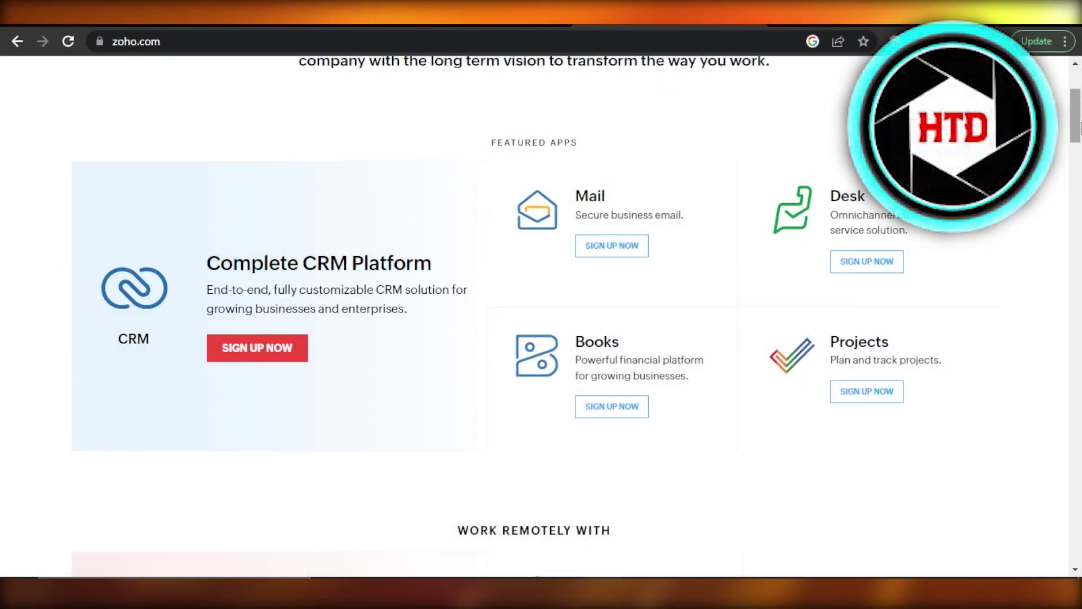
Open Zoho Mail's pricing page and scroll to the Forever Free Plan: five users, 5GB/user, 25MB attachments.
mouse_move(1079, 125)
mouse_down()
mouse_move(1079, 342)
mouse_move(1078, 144)
mouse_up()
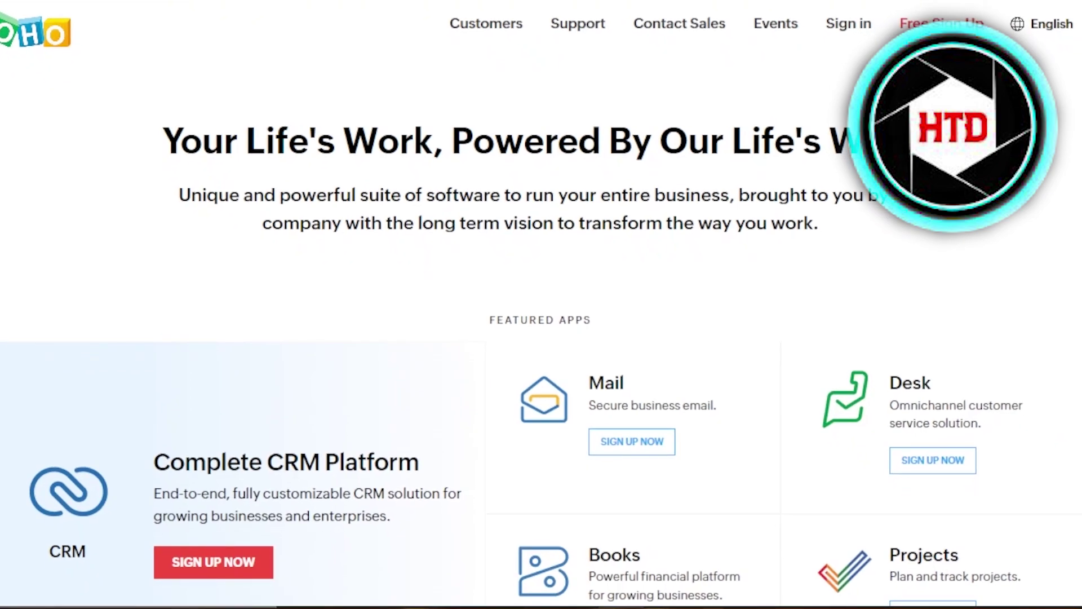
scroll(541, 304, down, 5)
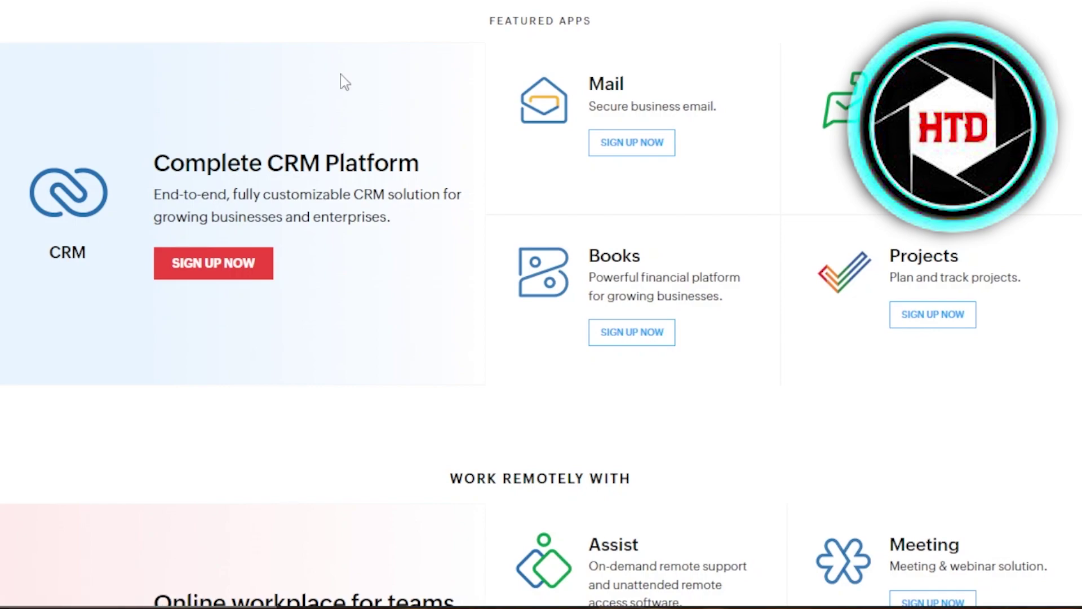
scroll(541, 304, down, 15)
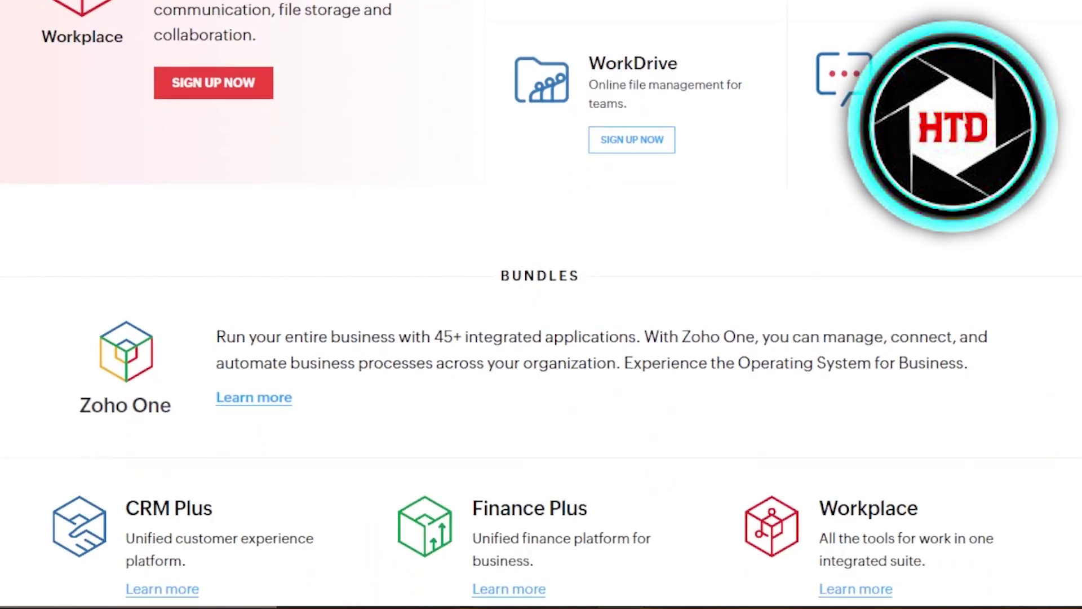
scroll(541, 305, up, 15)
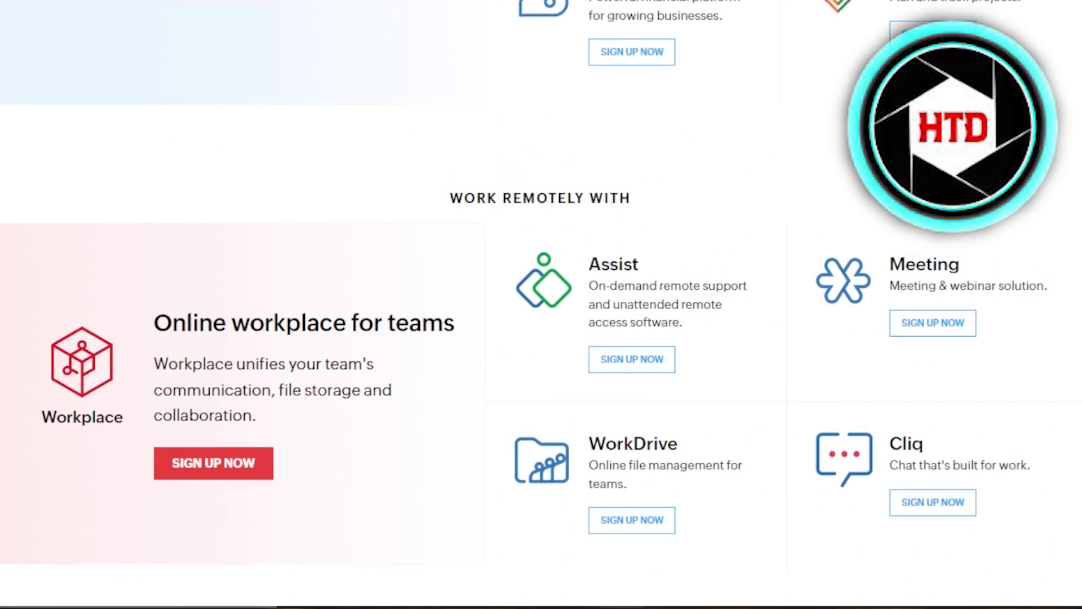
scroll(541, 304, down, 1)
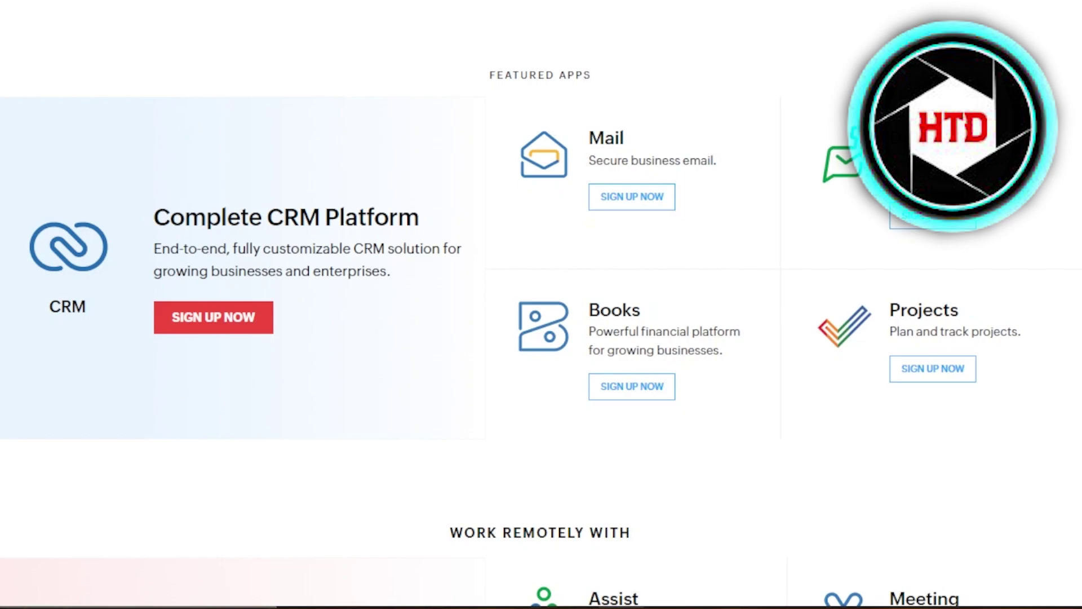
scroll(541, 304, up, 5)
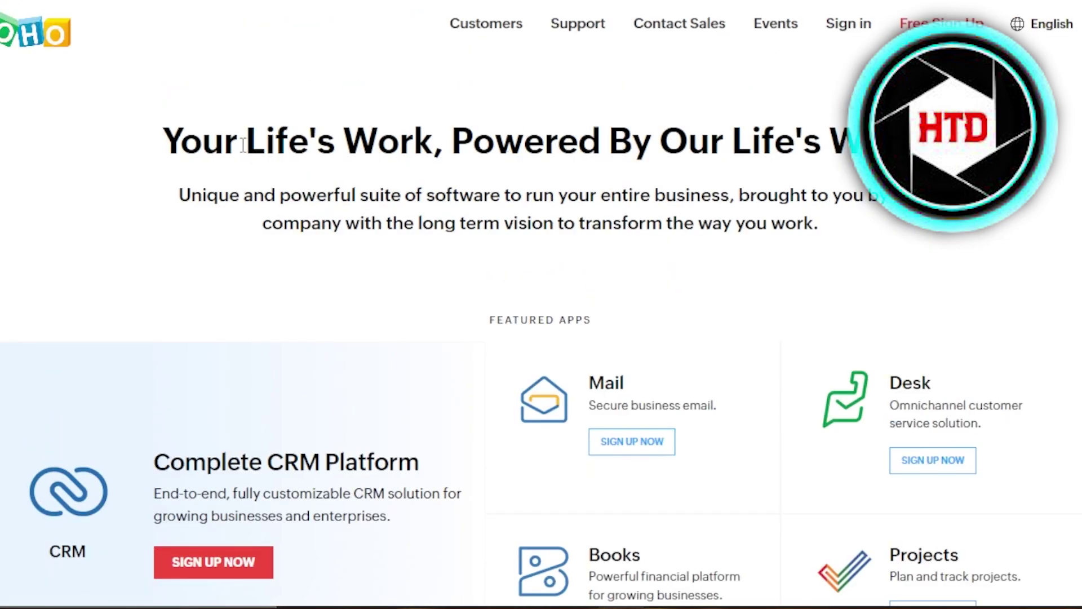
scroll(698, 137, down, 4)
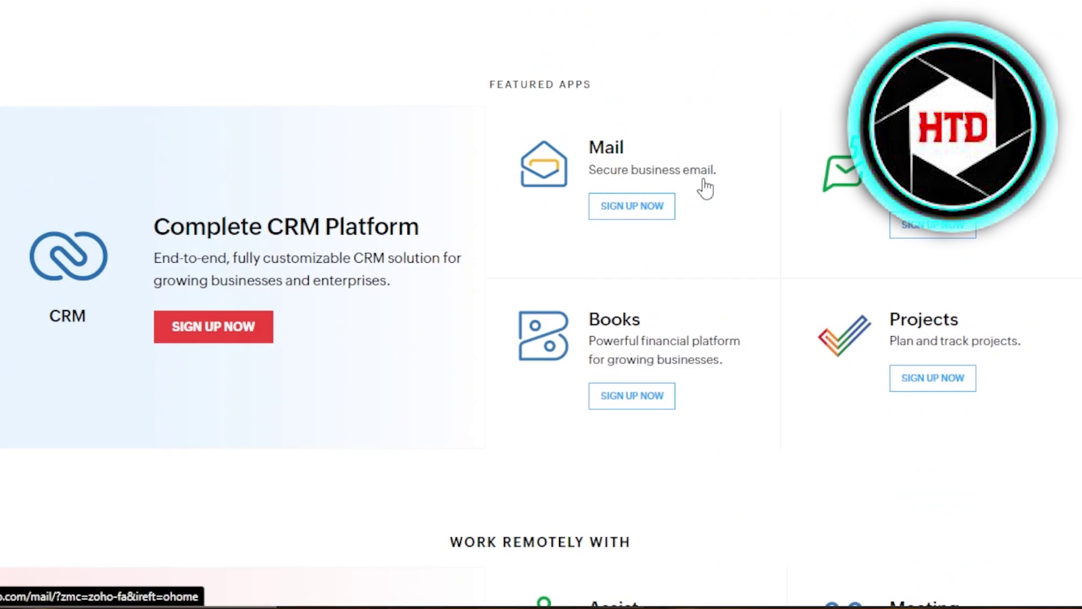
click(635, 209)
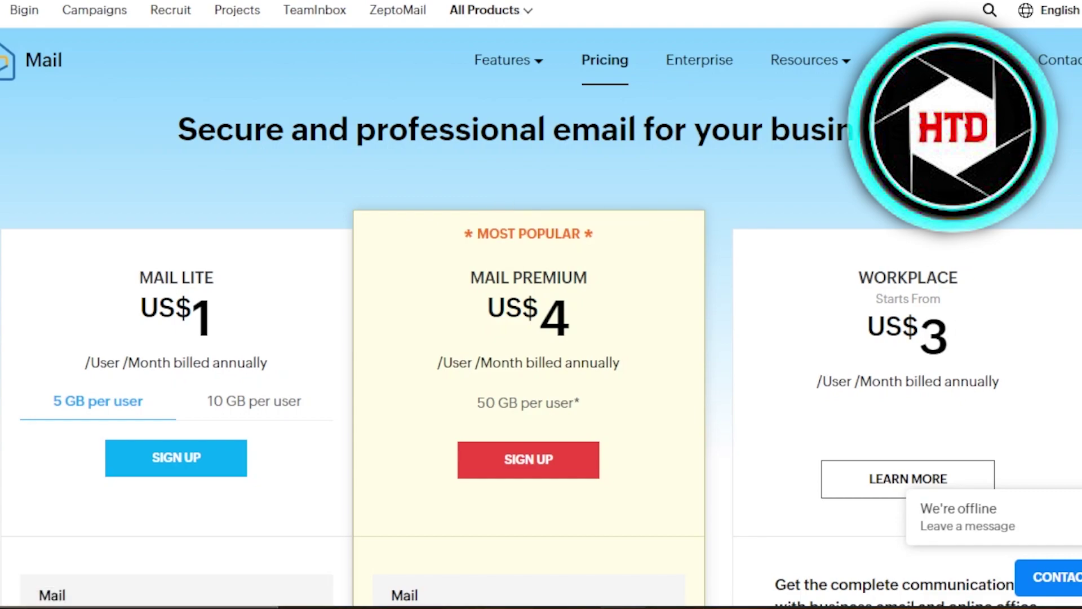
scroll(541, 304, down, 15)
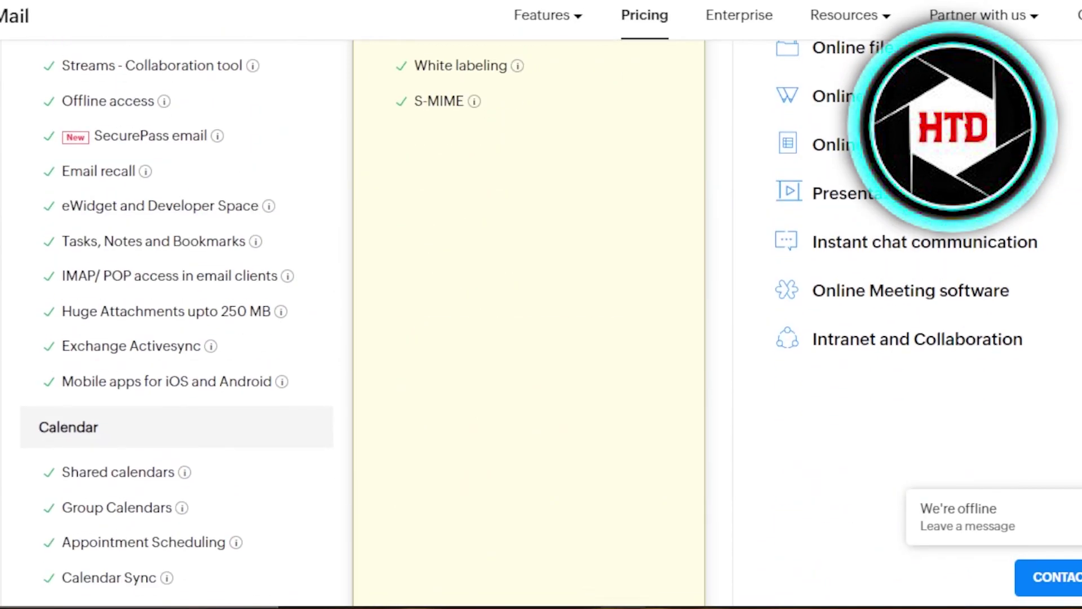
scroll(541, 304, down, 4)
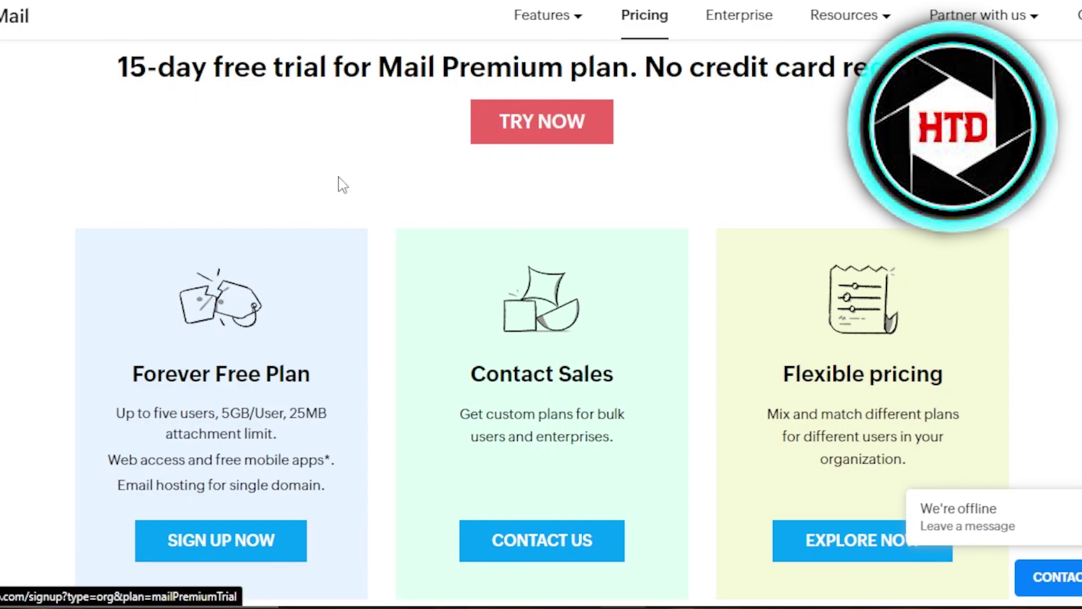
scroll(224, 200, down, 3)
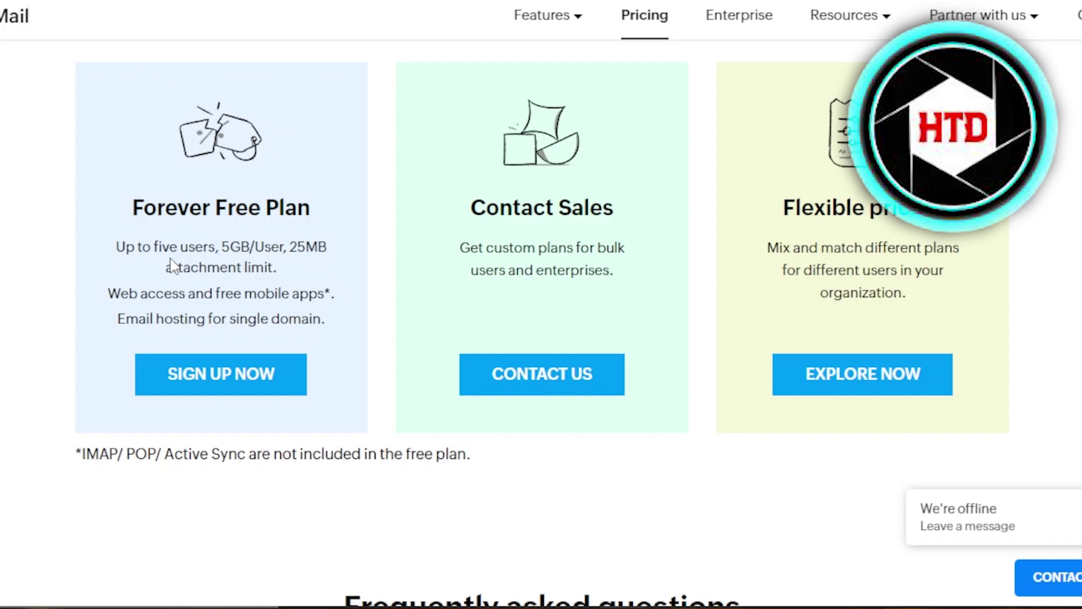
Sign up for the Forever Free Plan and reach the Email Setup page to add or buy a domain.
click(209, 373)
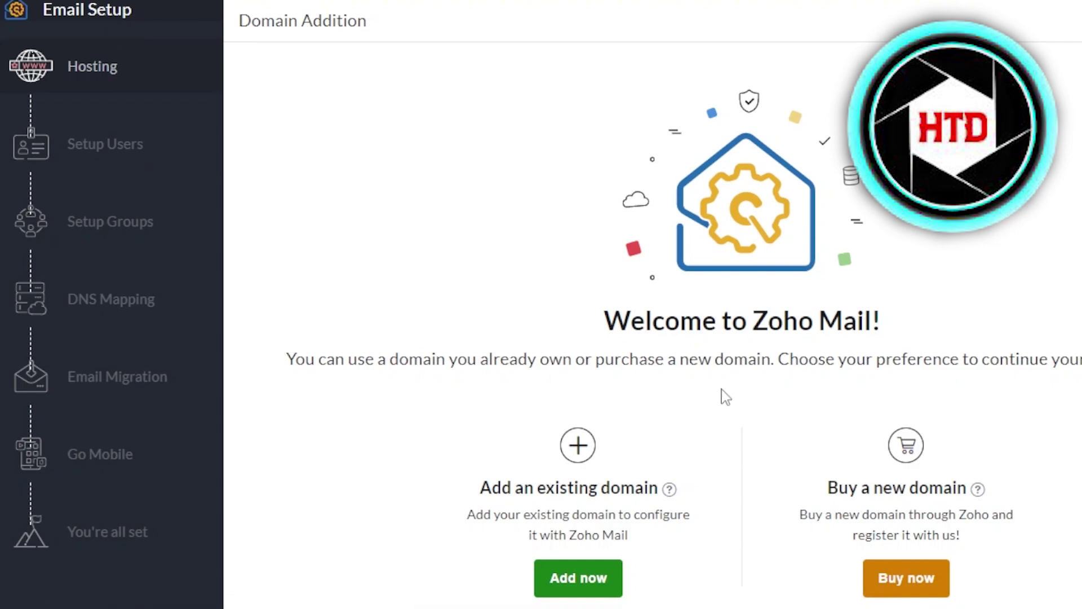
scroll(653, 326, down, 1)
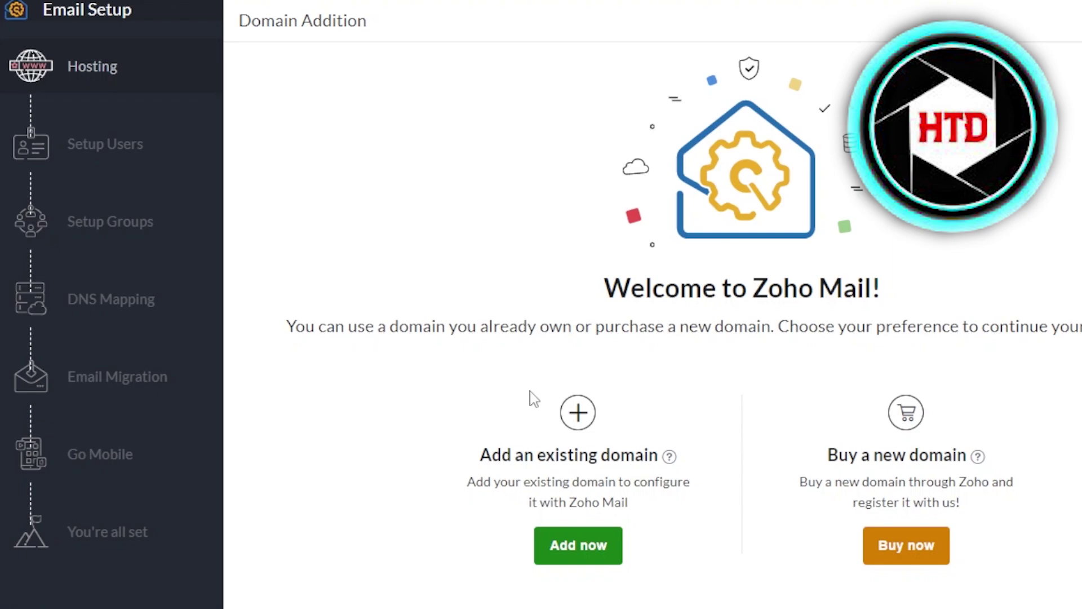
click(575, 551)
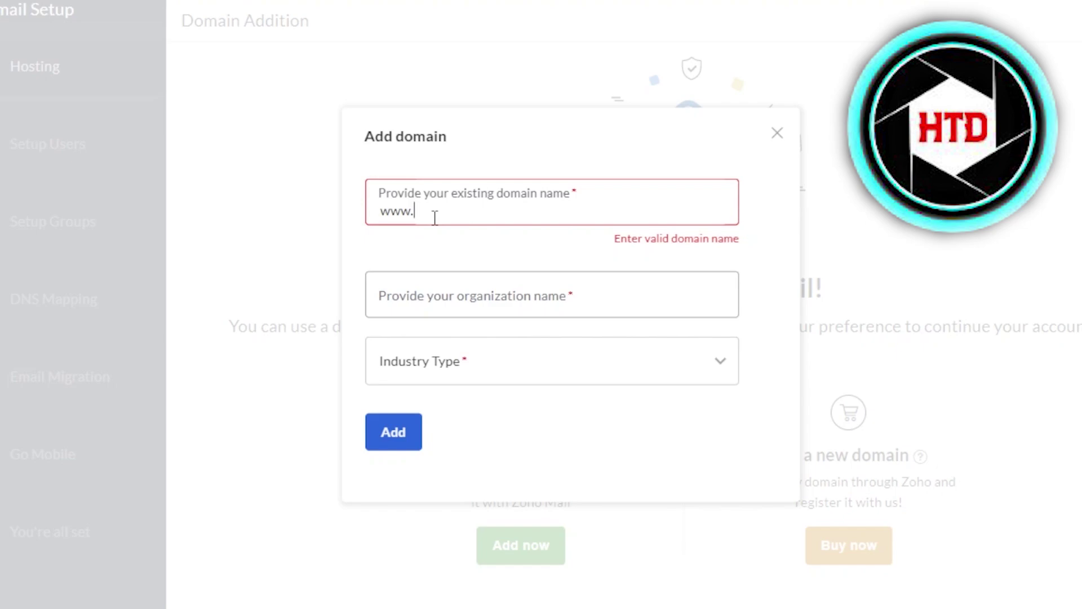
text(swaycloset1.myshopify.com)
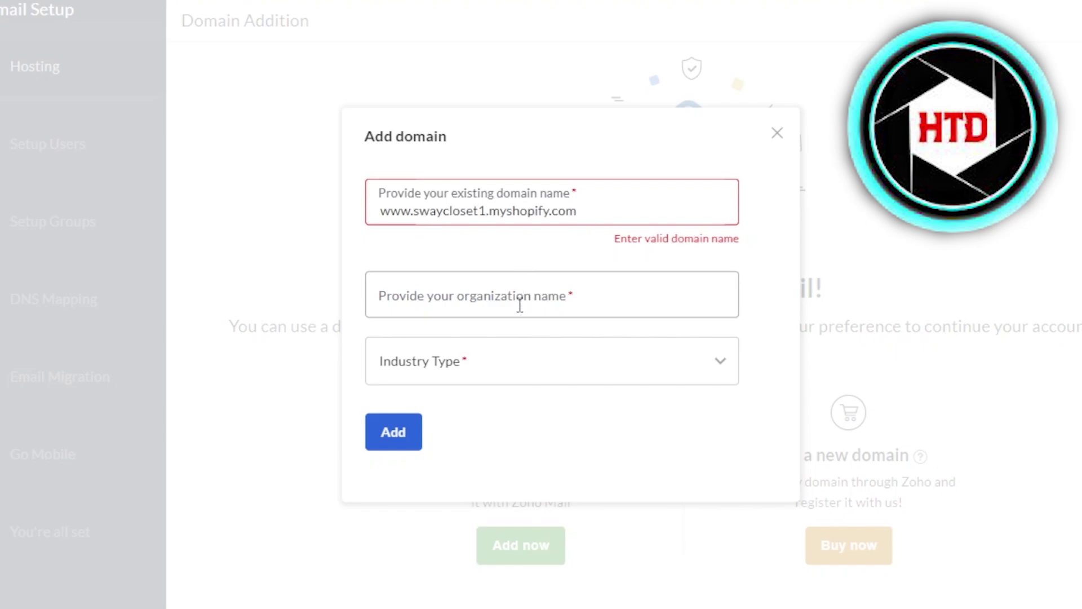
click(520, 304)
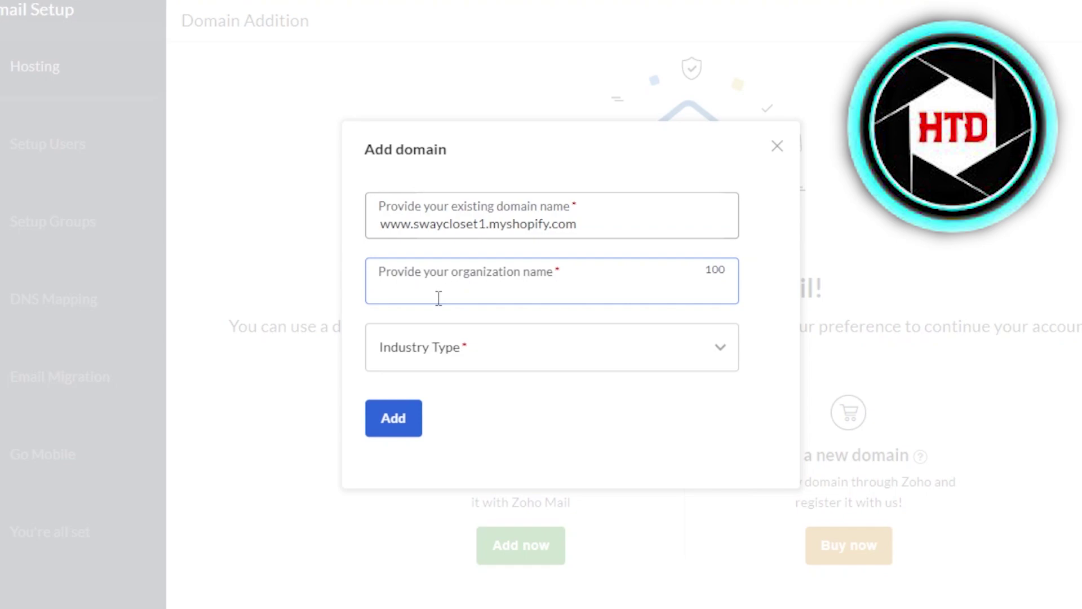
text(Sway closet)
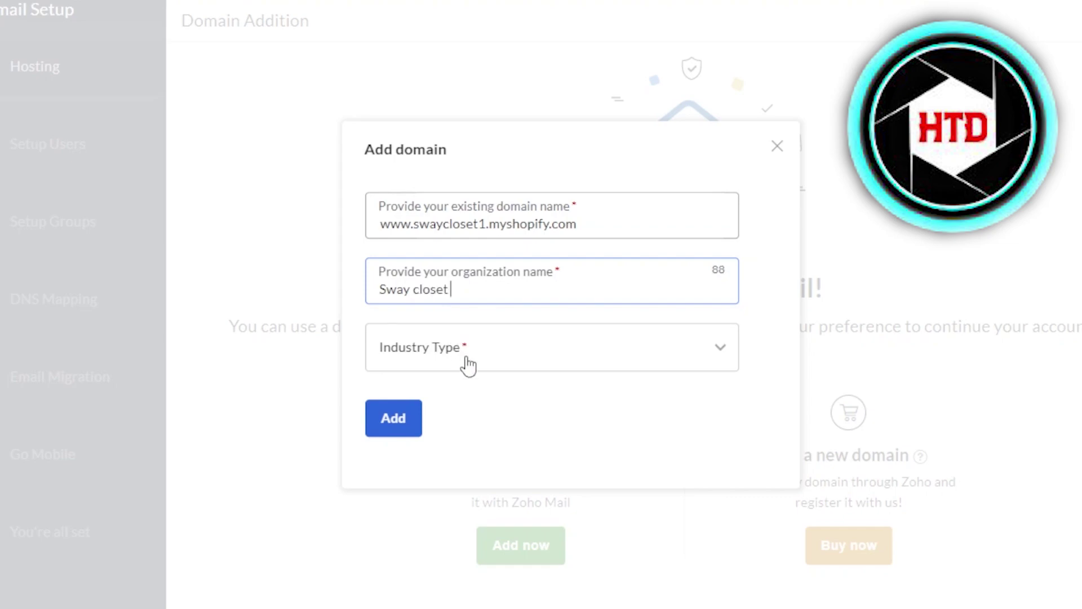
click(468, 363)
click(468, 363)
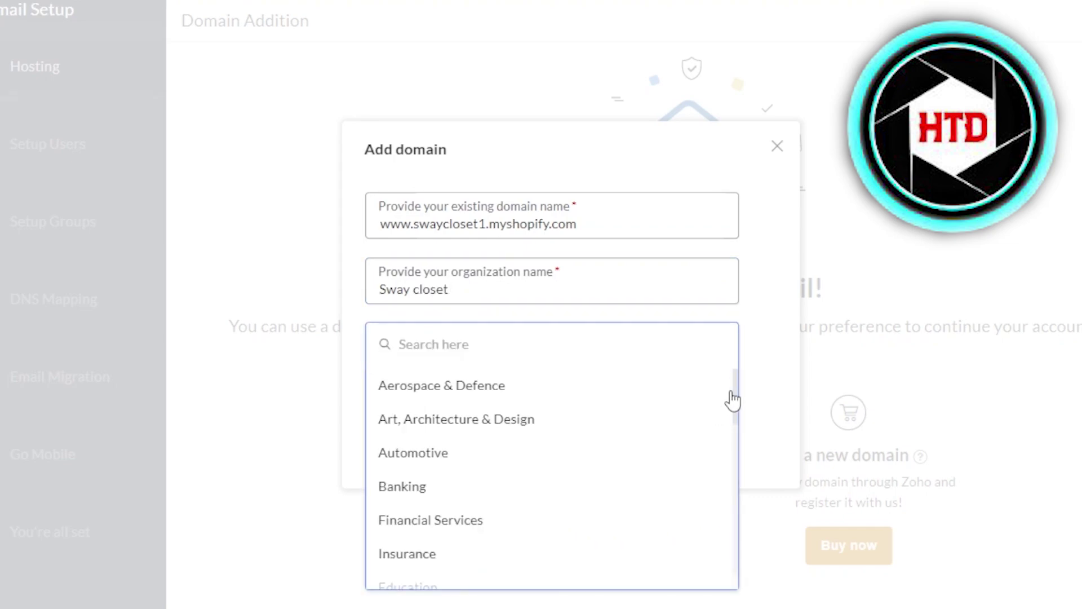
drag(737, 400, 743, 534)
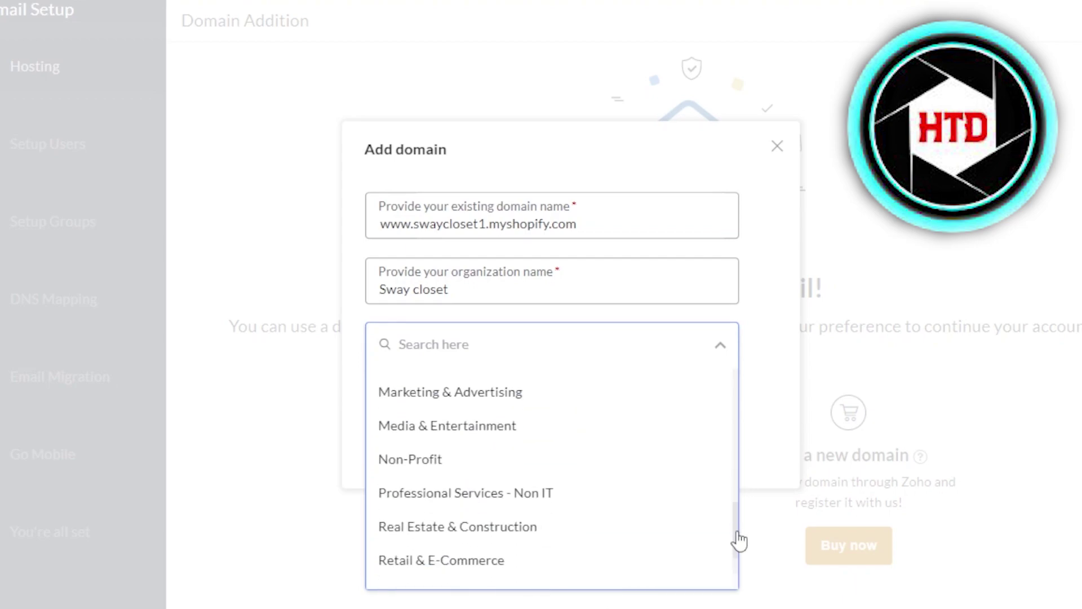
scroll(459, 415, up, 10)
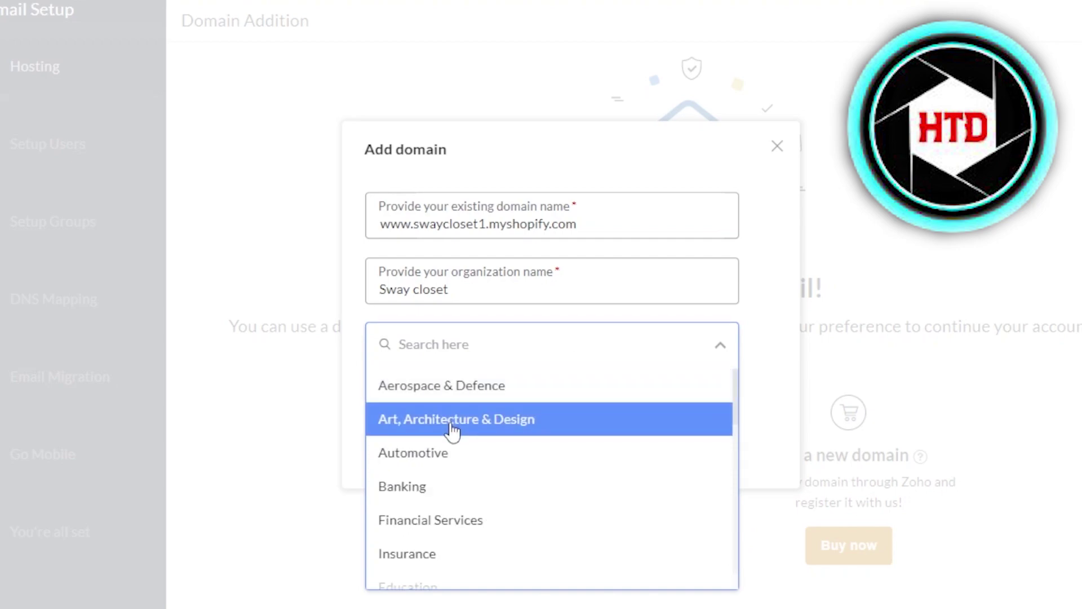
click(452, 424)
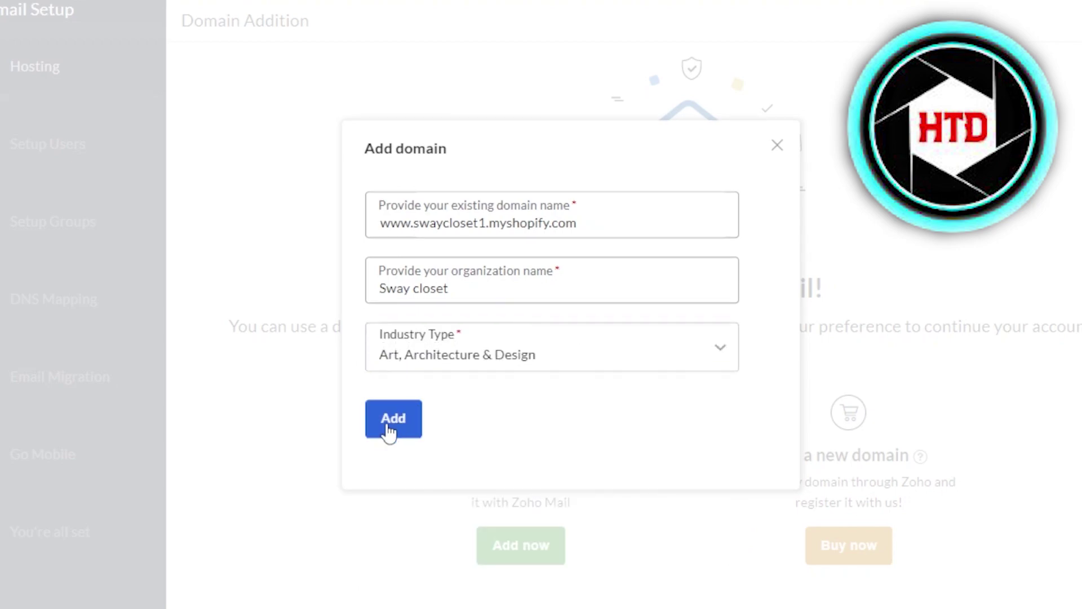
Submit the domain details and proceed to verification, landing on the Sway closet dashboard at 30% setup.
click(388, 431)
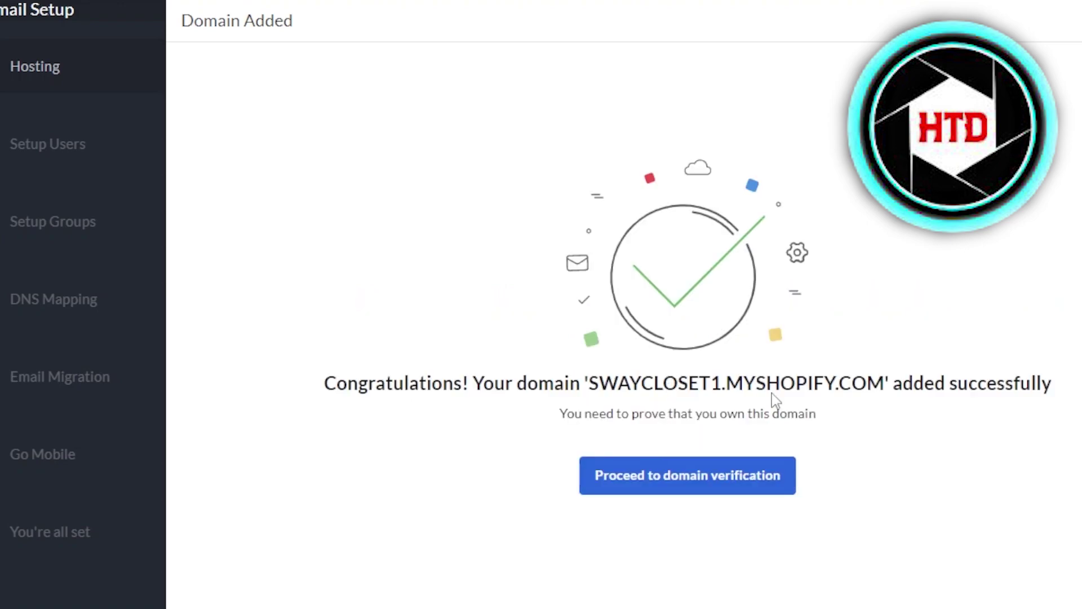
click(663, 472)
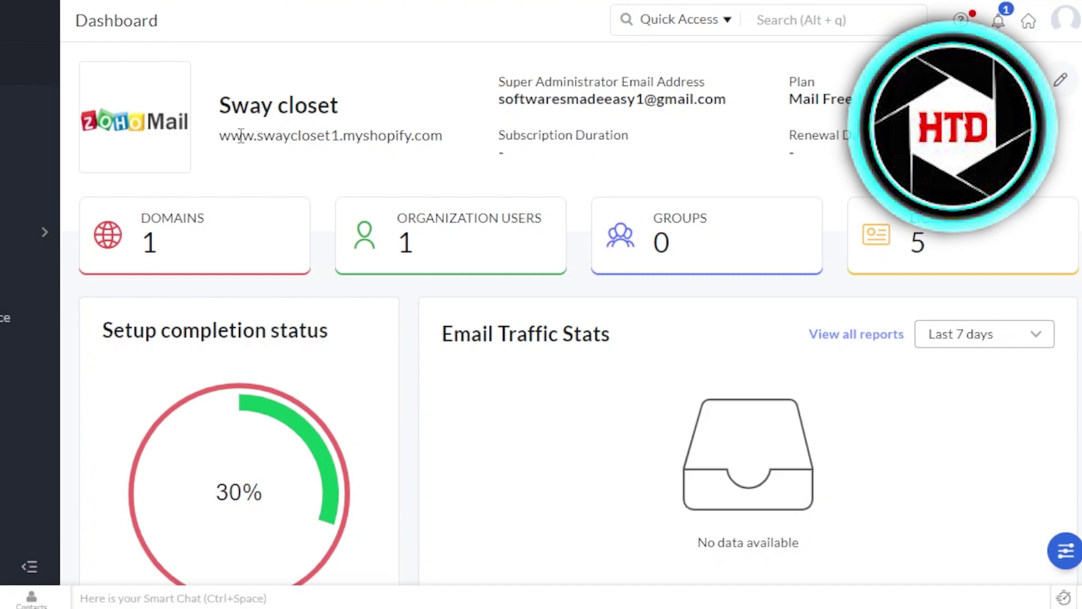
drag(224, 136, 448, 149)
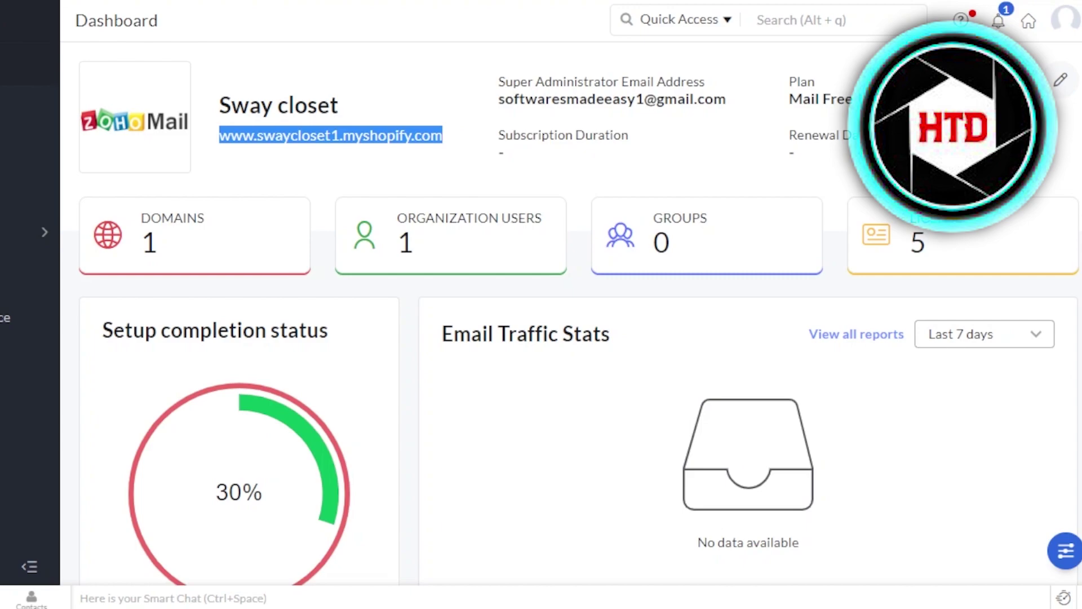
scroll(579, 308, down, 12)
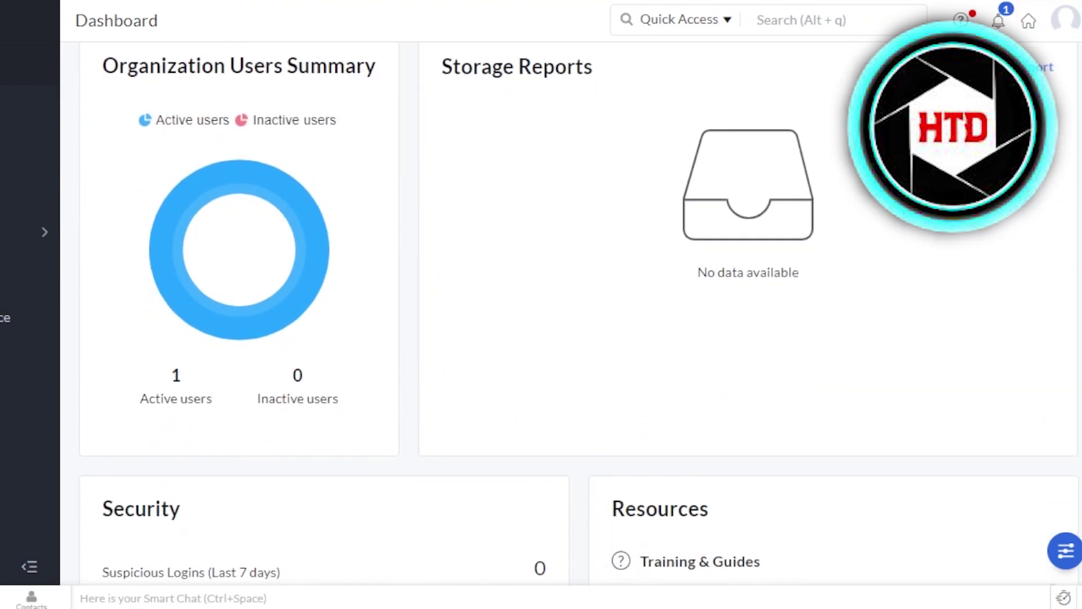
scroll(578, 321, up, 12)
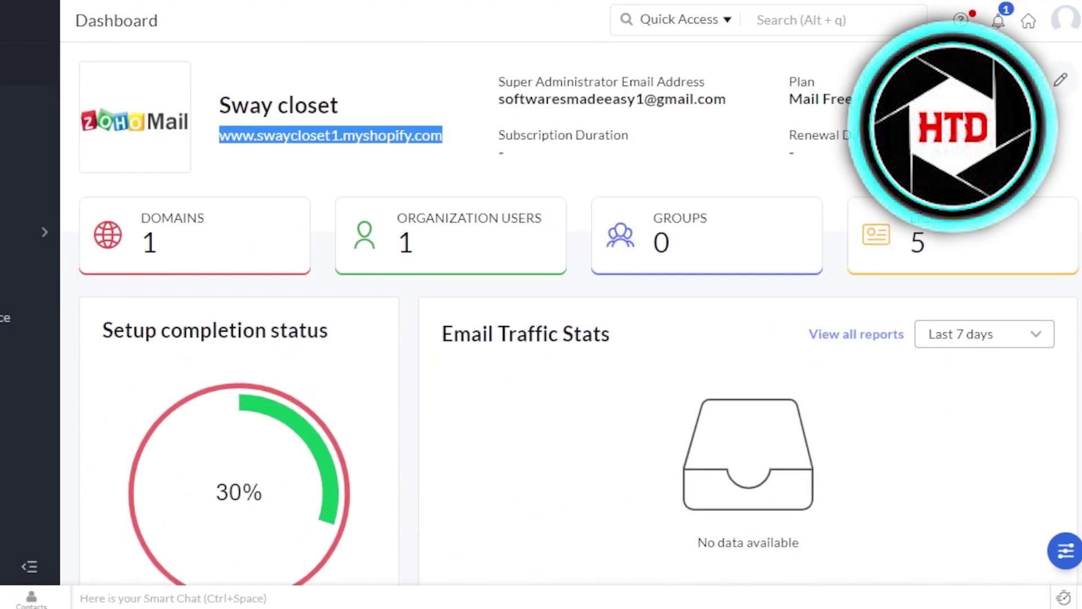
scroll(579, 308, down, 9)
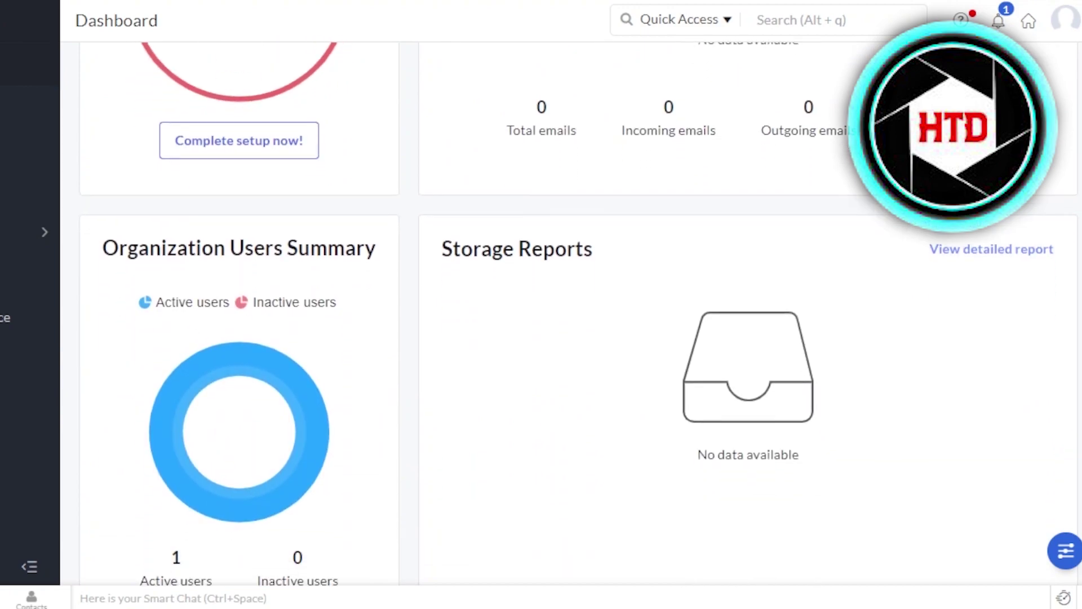
scroll(579, 309, down, 2)
scroll(579, 313, up, 11)
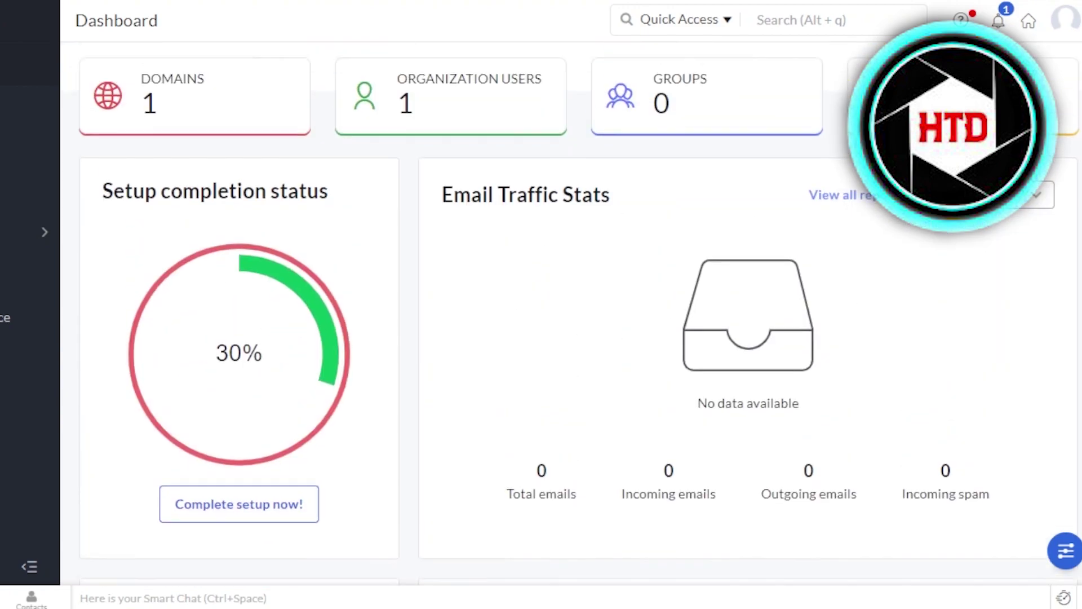
scroll(579, 314, down, 8)
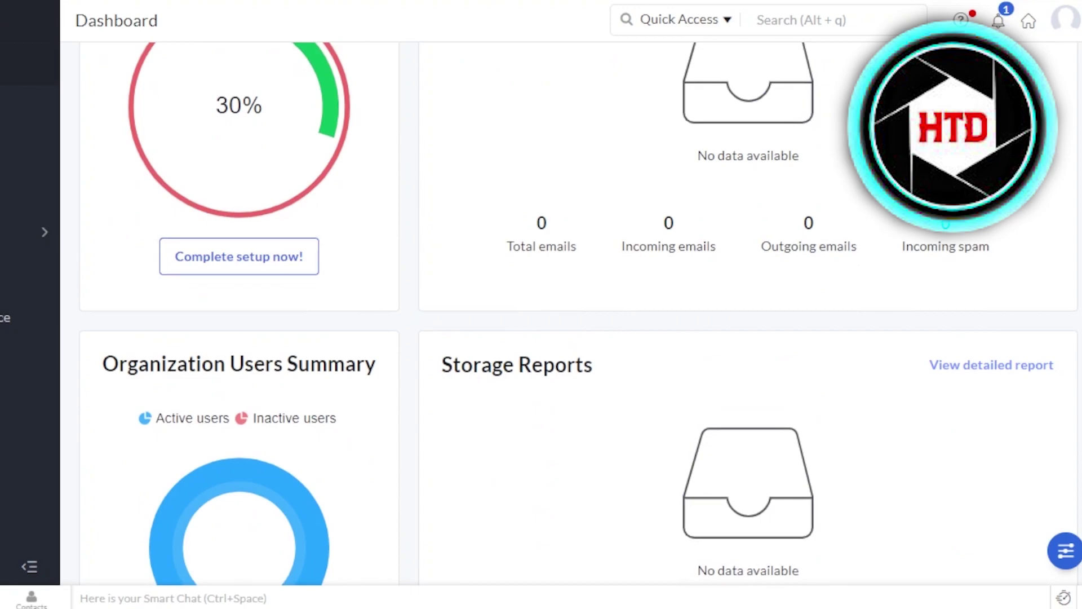
scroll(579, 314, up, 5)
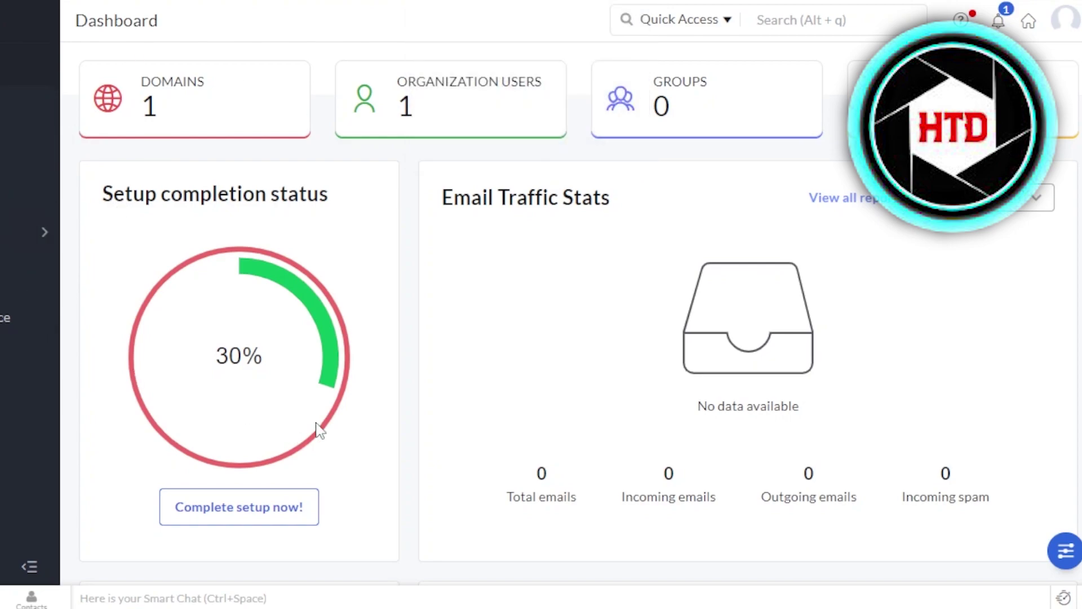
scroll(579, 315, down, 7)
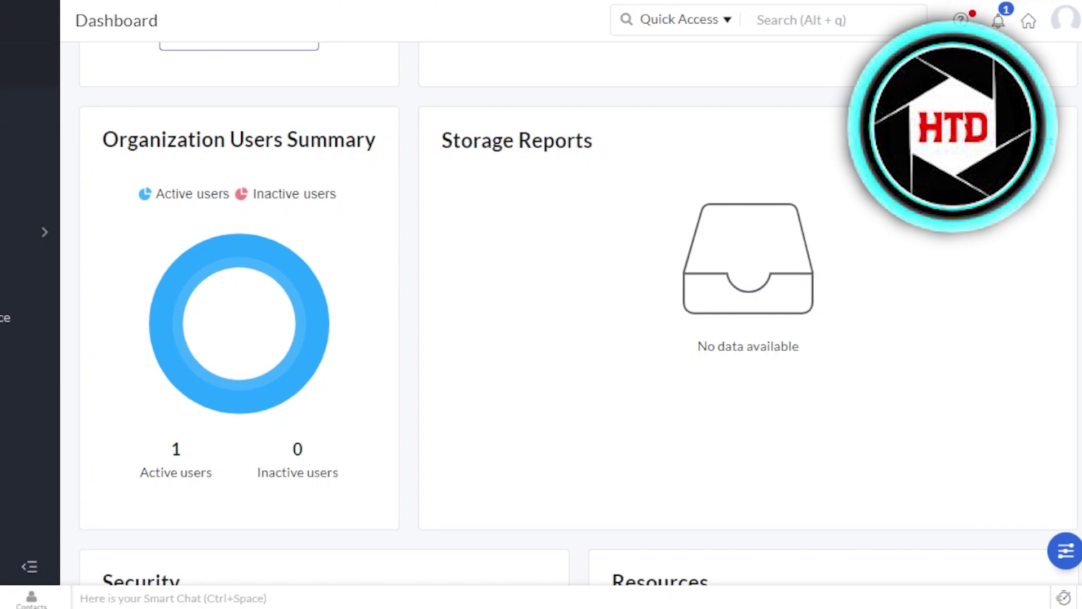
scroll(578, 314, up, 8)
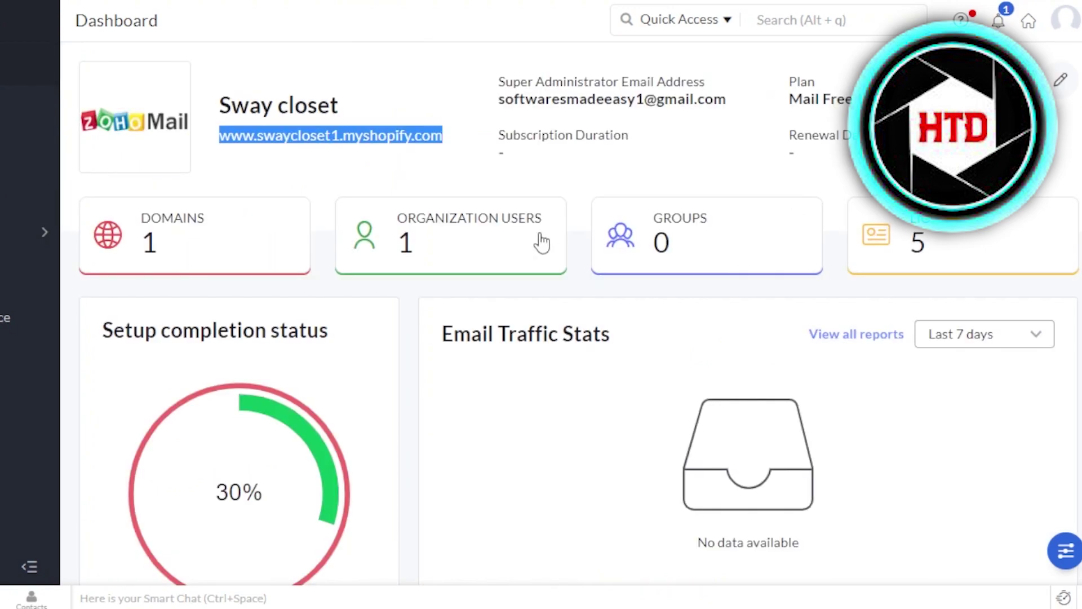
Review the Sway closet organization profile, then see swaycloset1.myshopify.com awaiting ownership proof under Domains.
click(239, 93)
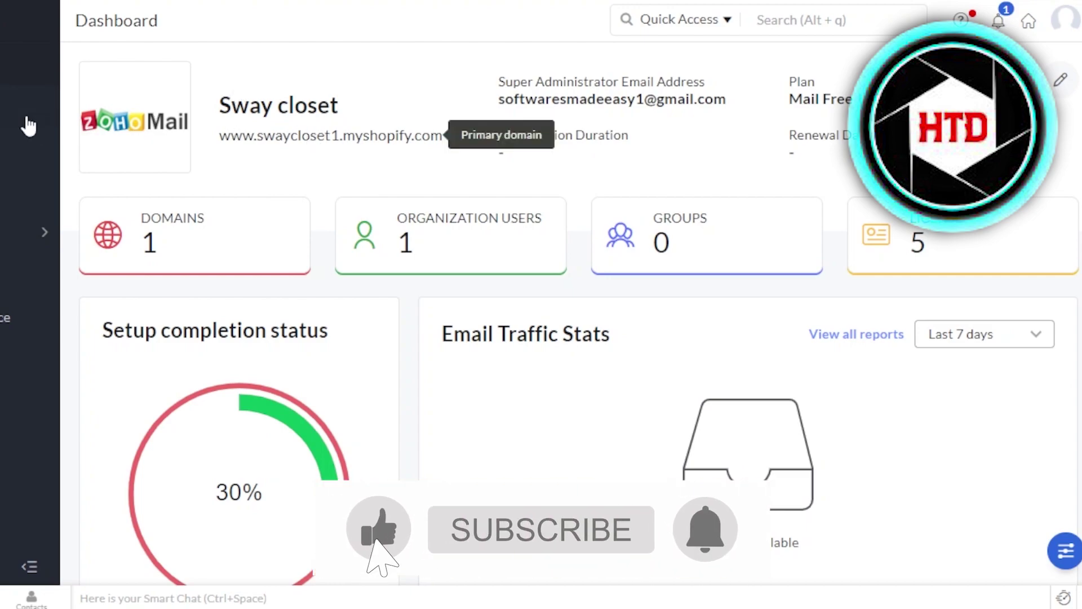
click(130, 109)
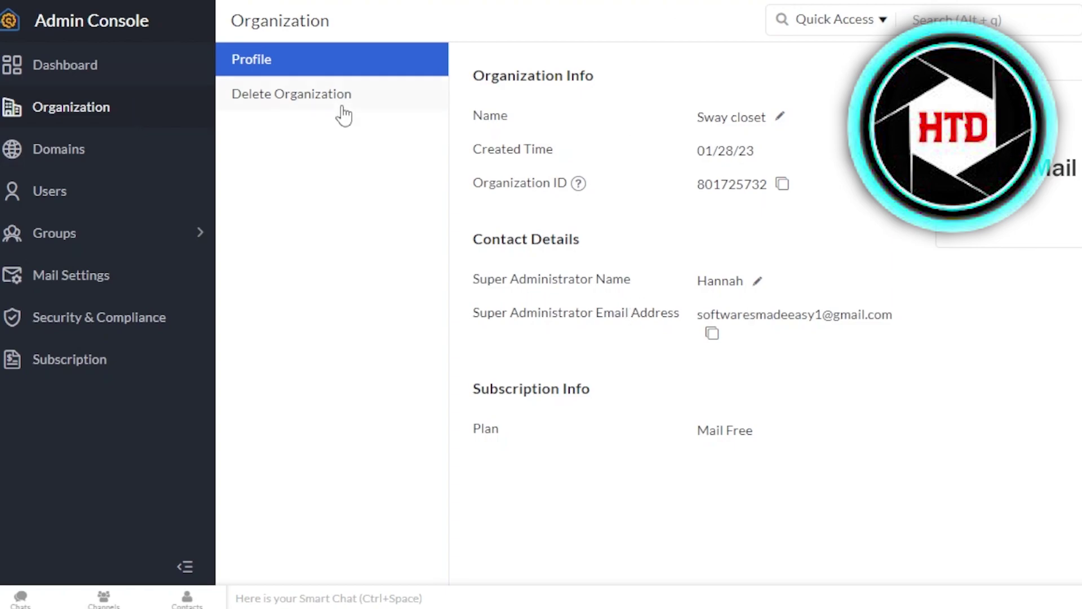
click(78, 166)
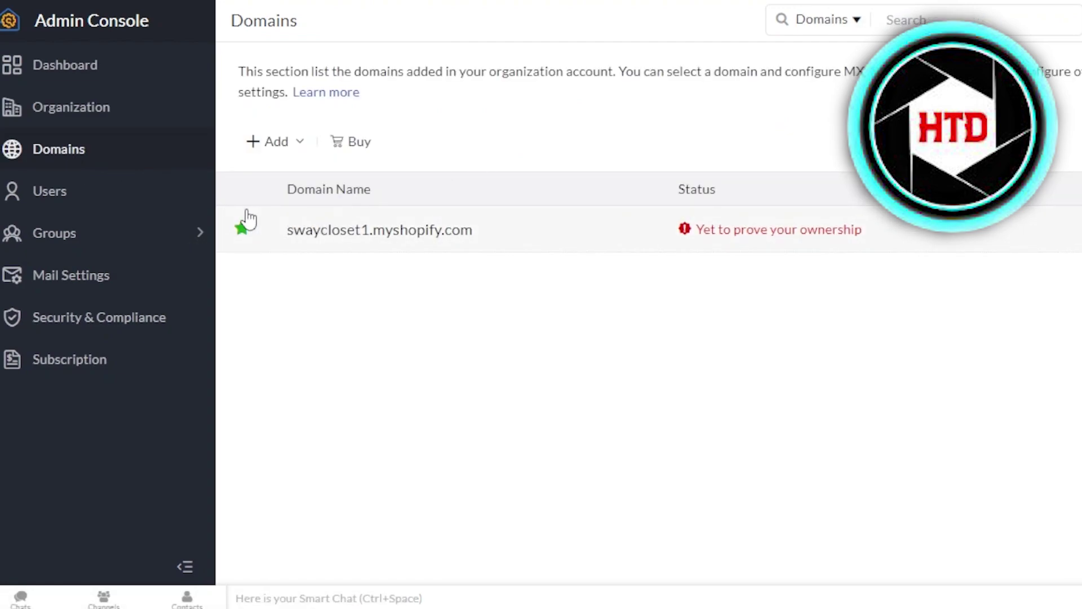
Browse Users (dismissing the paid Invitees notice), Groups > Distribution List and Mail Settings, then return to Dashboard.
click(63, 204)
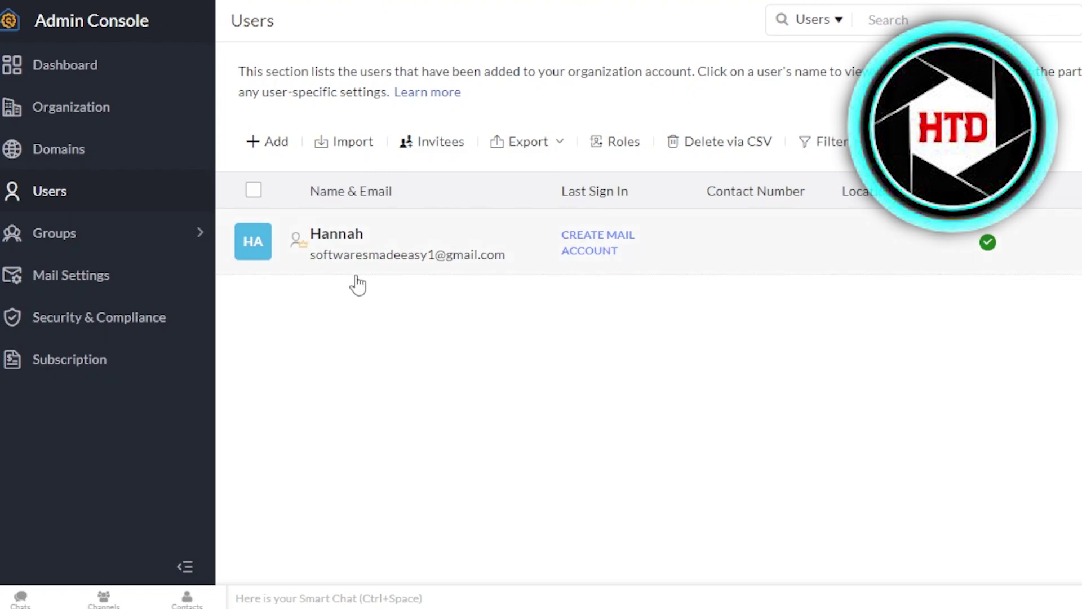
click(423, 153)
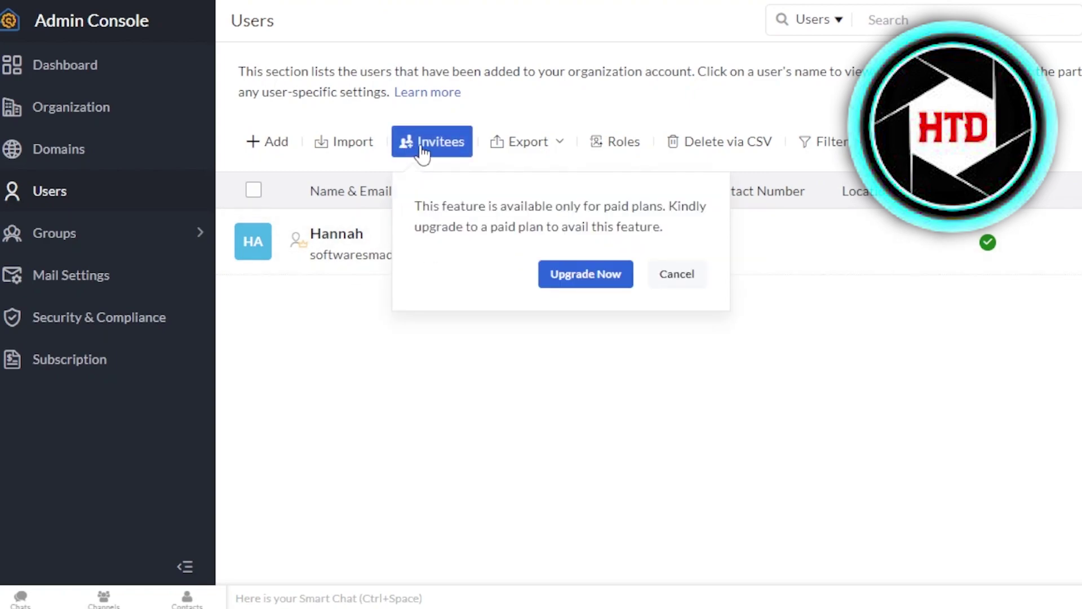
click(325, 402)
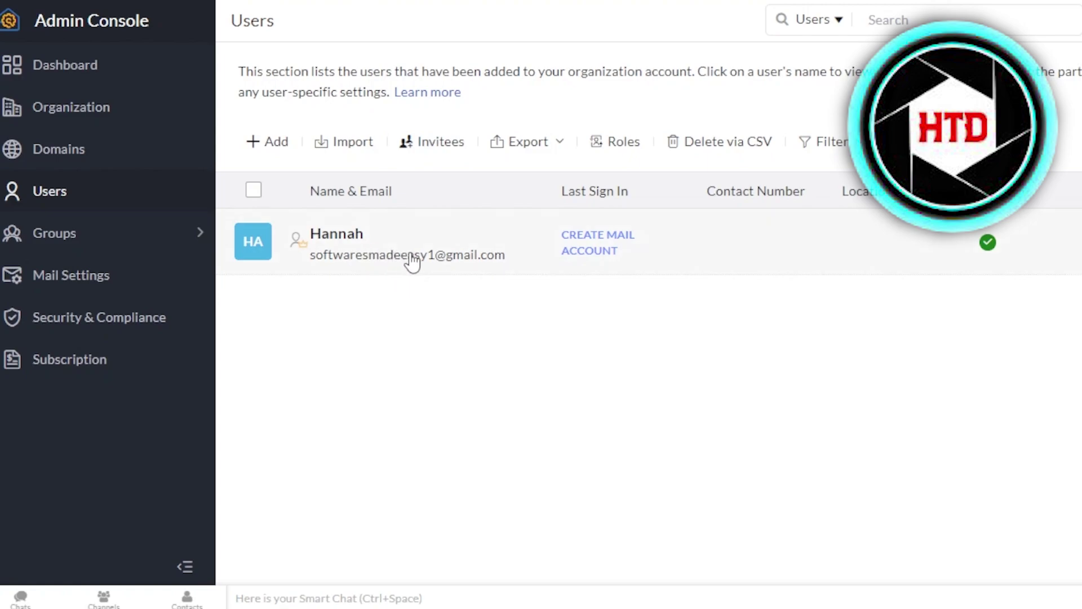
click(200, 238)
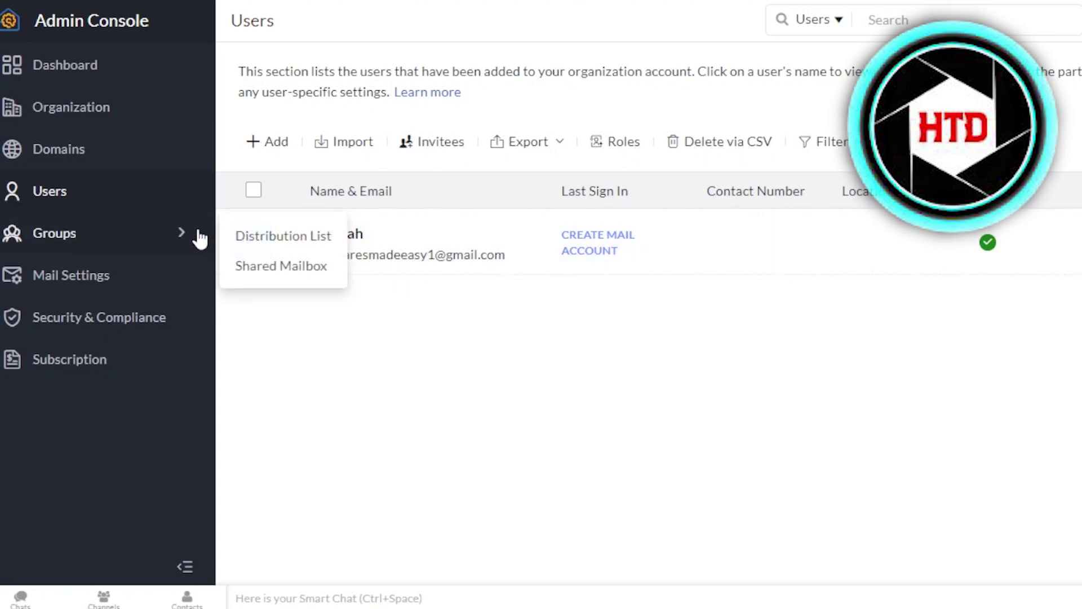
click(147, 245)
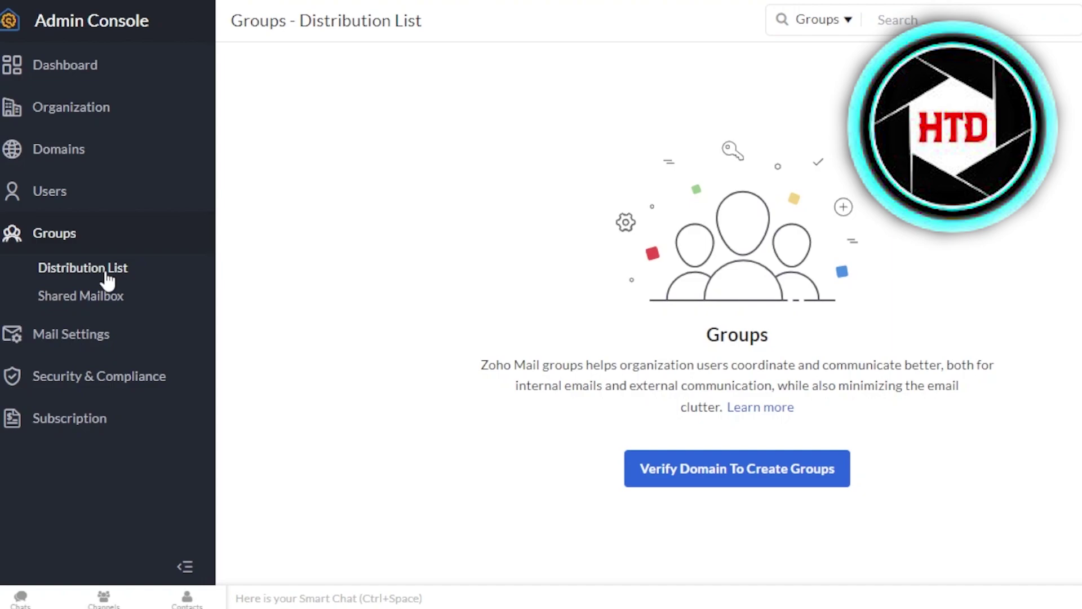
click(73, 345)
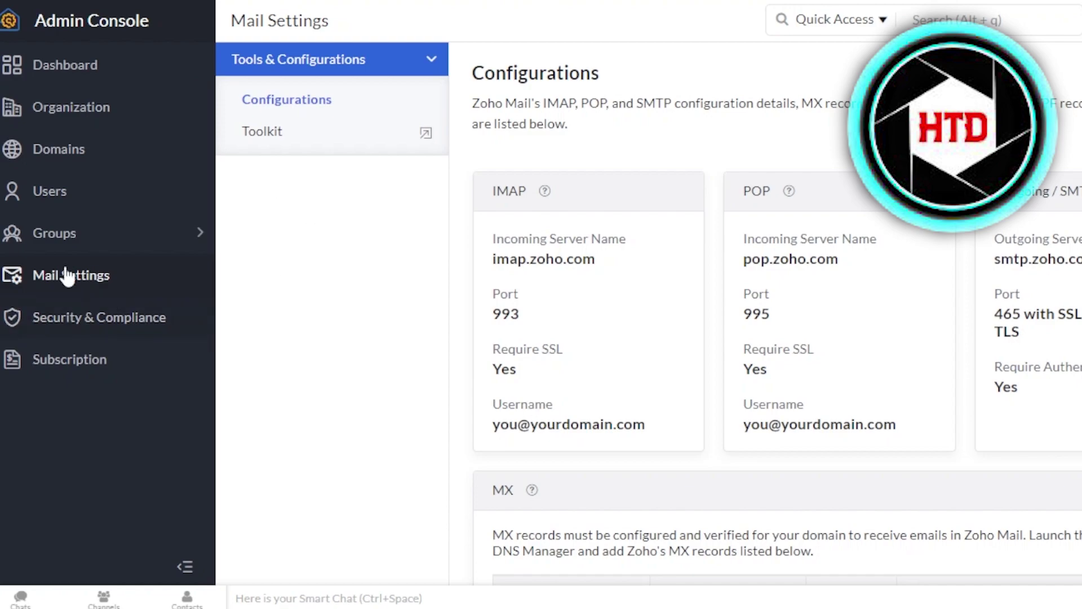
click(89, 66)
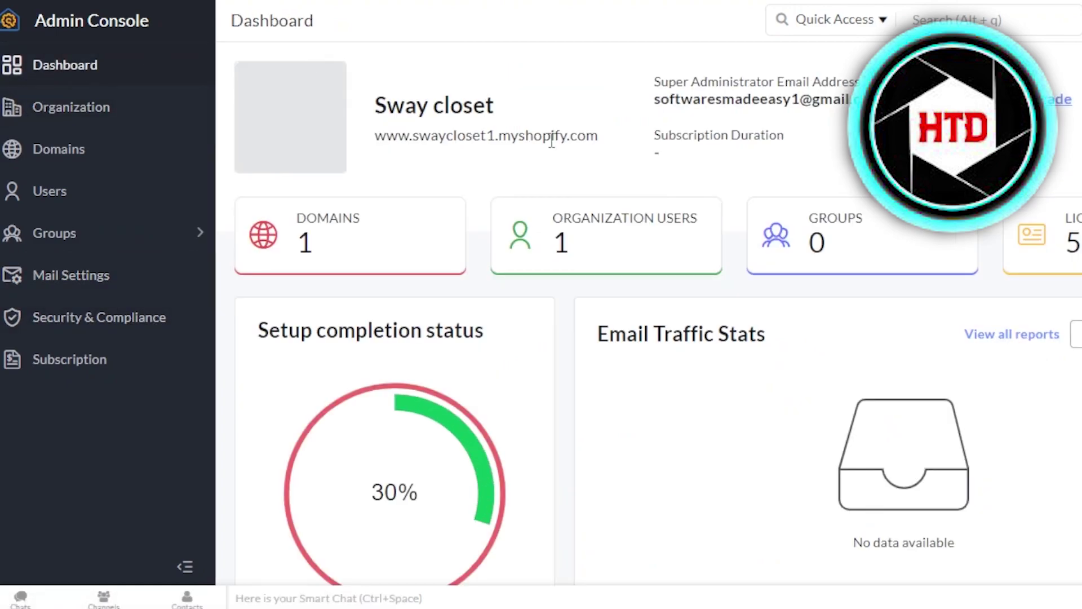
scroll(564, 316, down, 7)
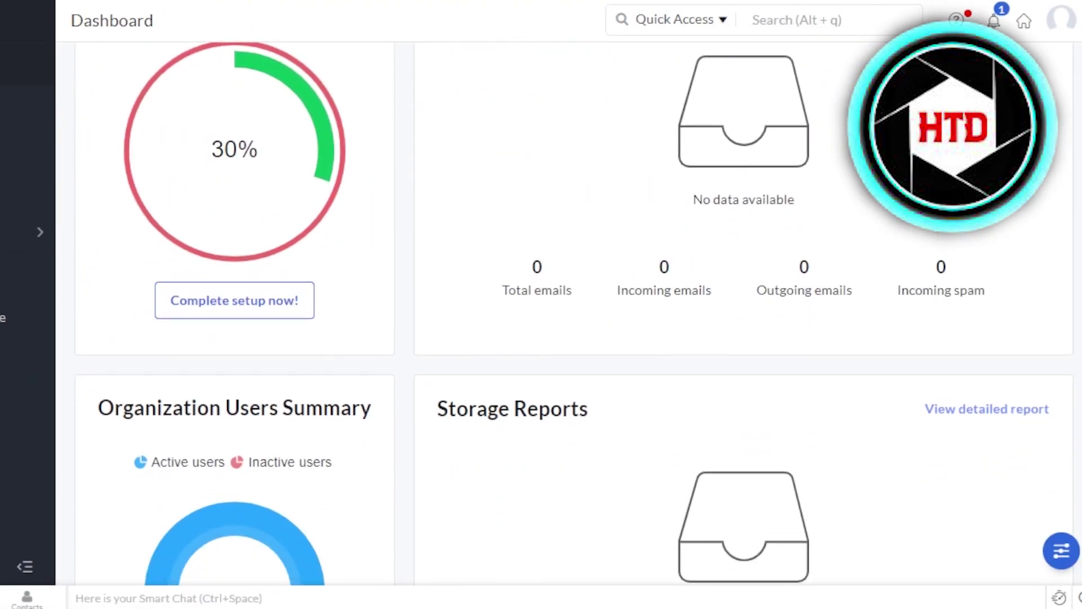
scroll(564, 315, down, 3)
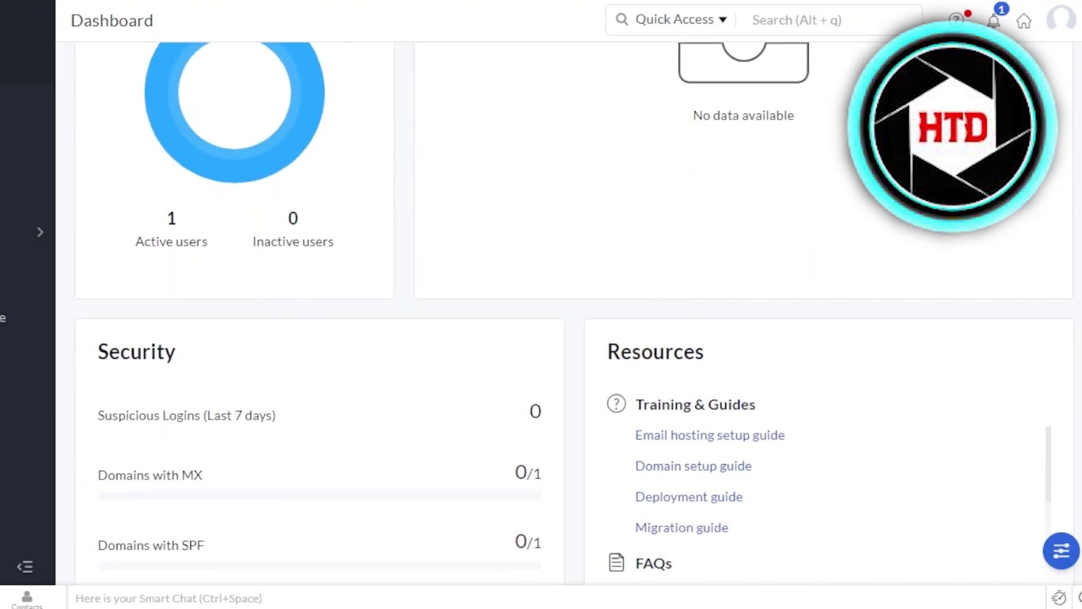
scroll(563, 316, up, 10)
scroll(564, 316, up, 1)
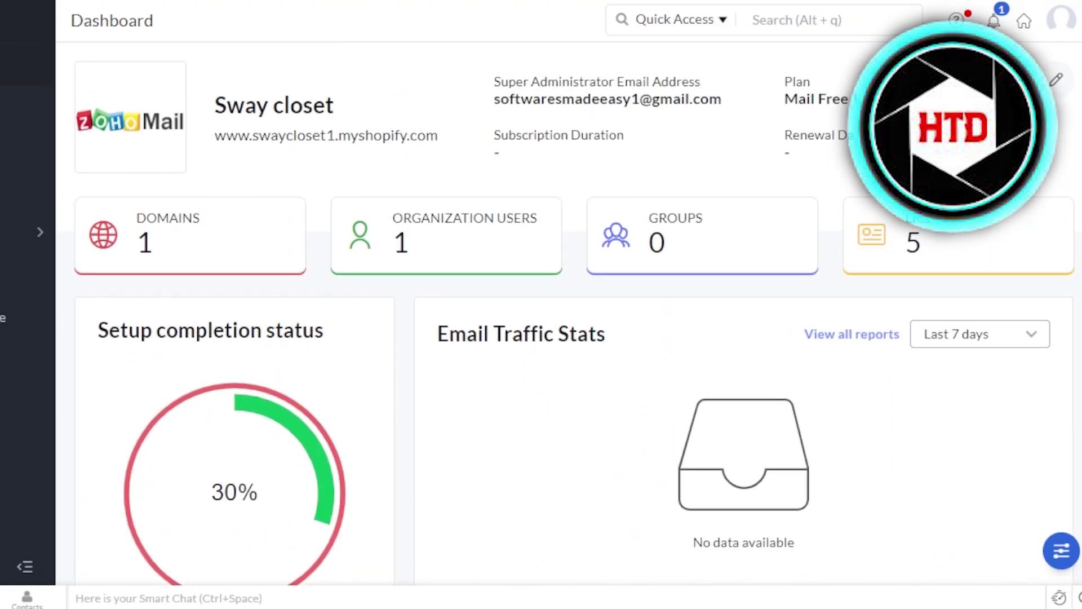
click(706, 23)
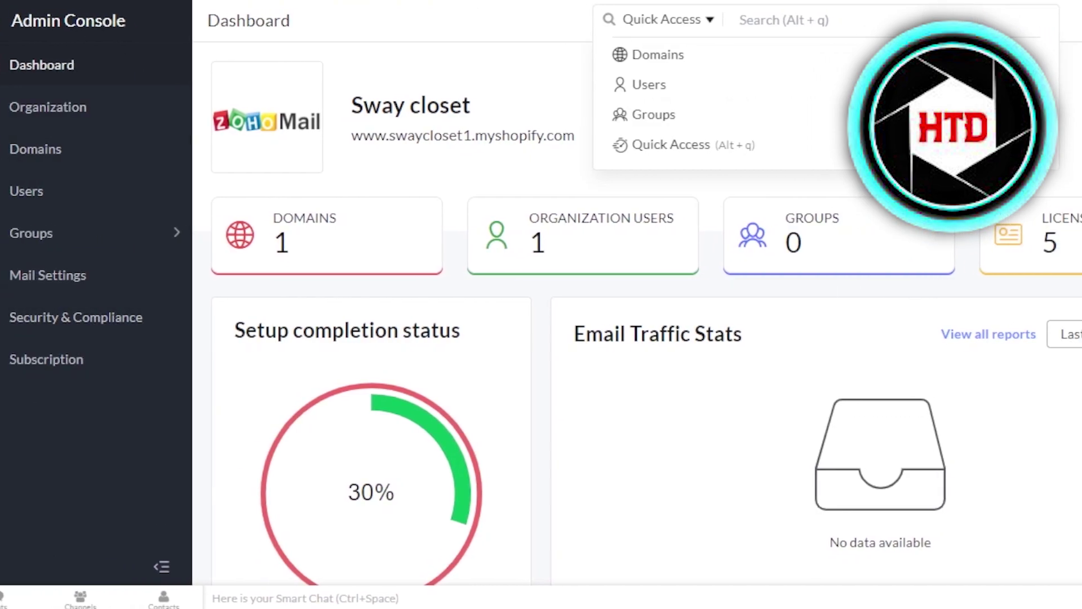
click(1058, 19)
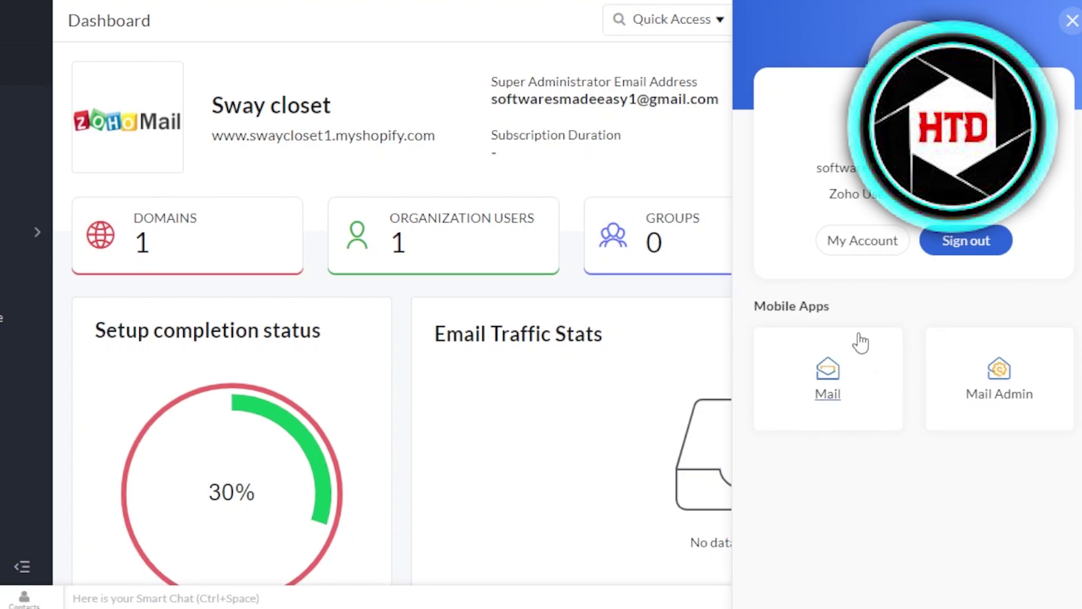
click(1071, 21)
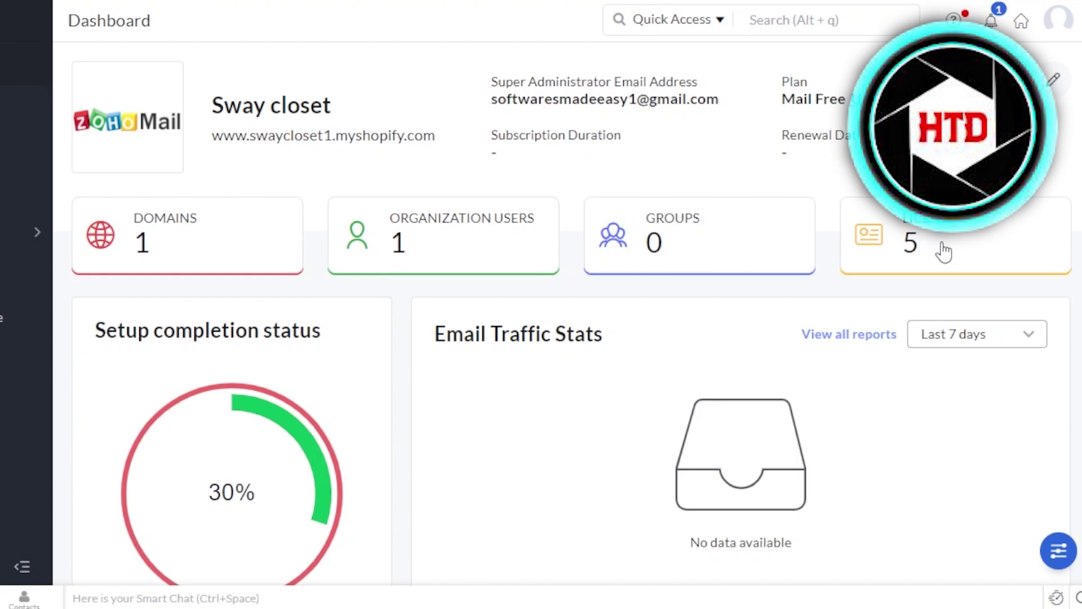
scroll(1079, 231, down, 10)
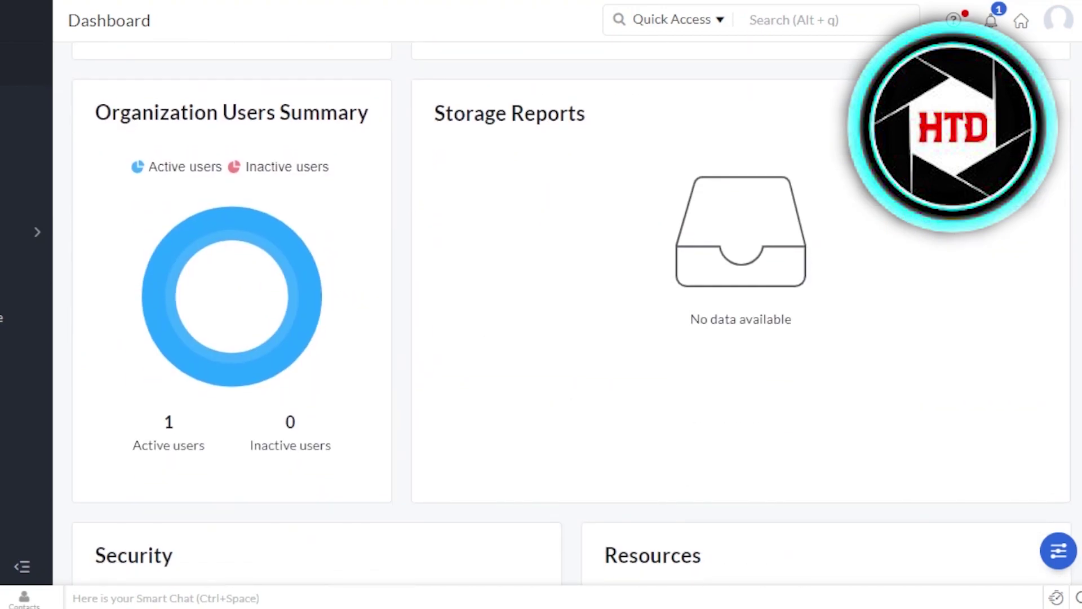
scroll(1079, 231, up, 9)
scroll(570, 319, down, 10)
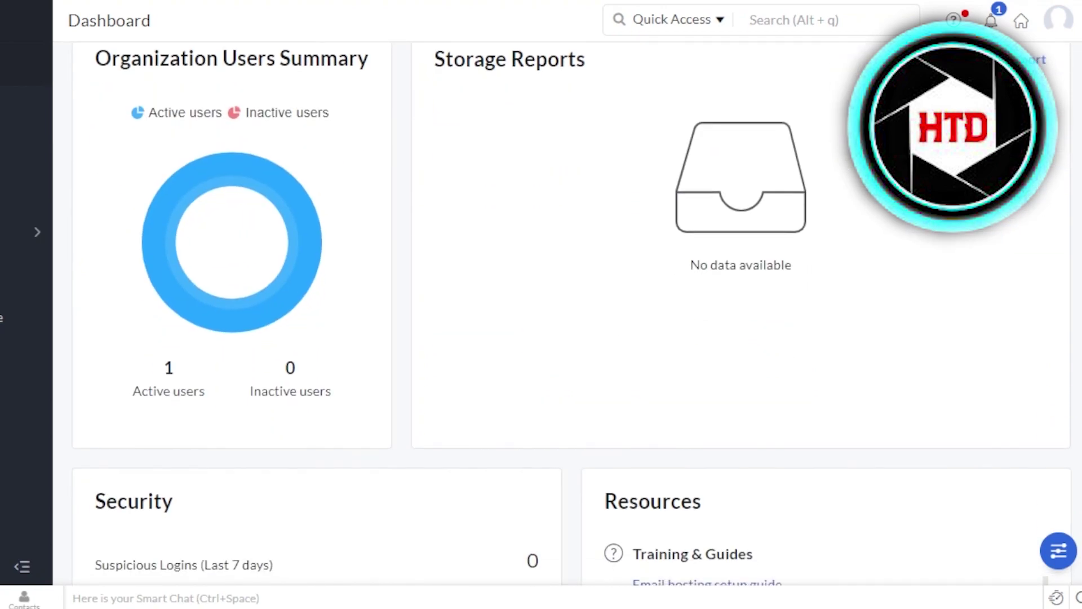
scroll(571, 318, up, 1)
scroll(570, 314, down, 5)
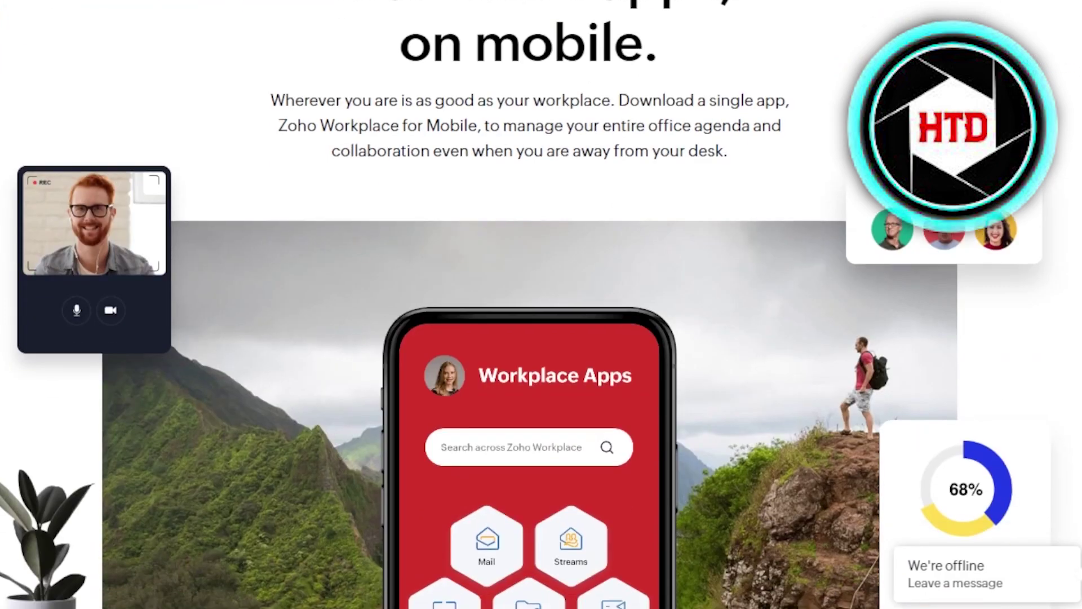
scroll(541, 305, down, 6)
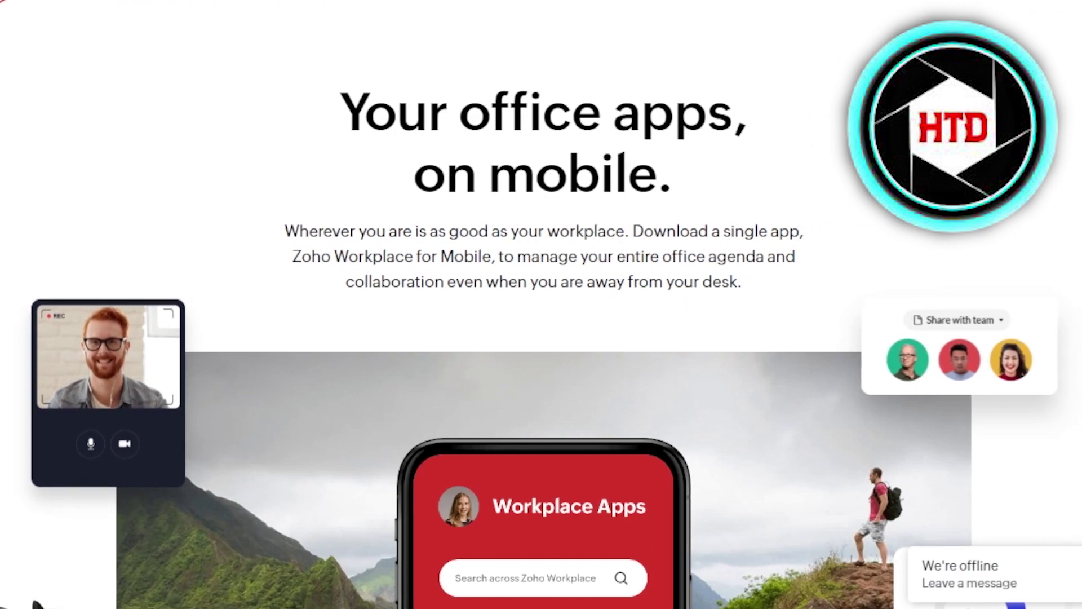
Open Zoho Workplace pricing and compare the Standard, Professional and Mail Only plan columns.
scroll(541, 305, up, 2)
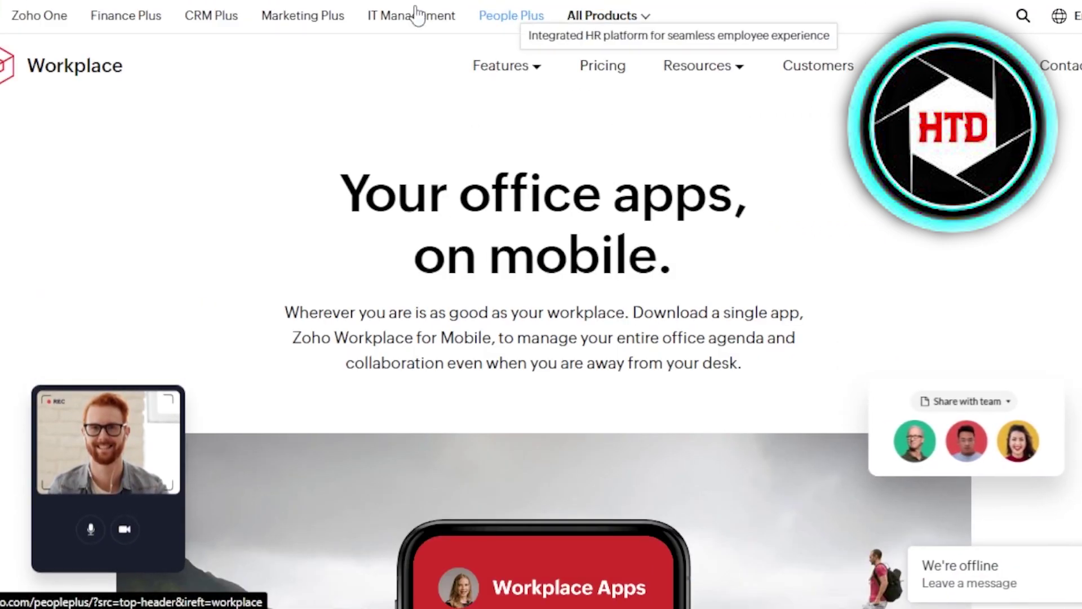
click(603, 78)
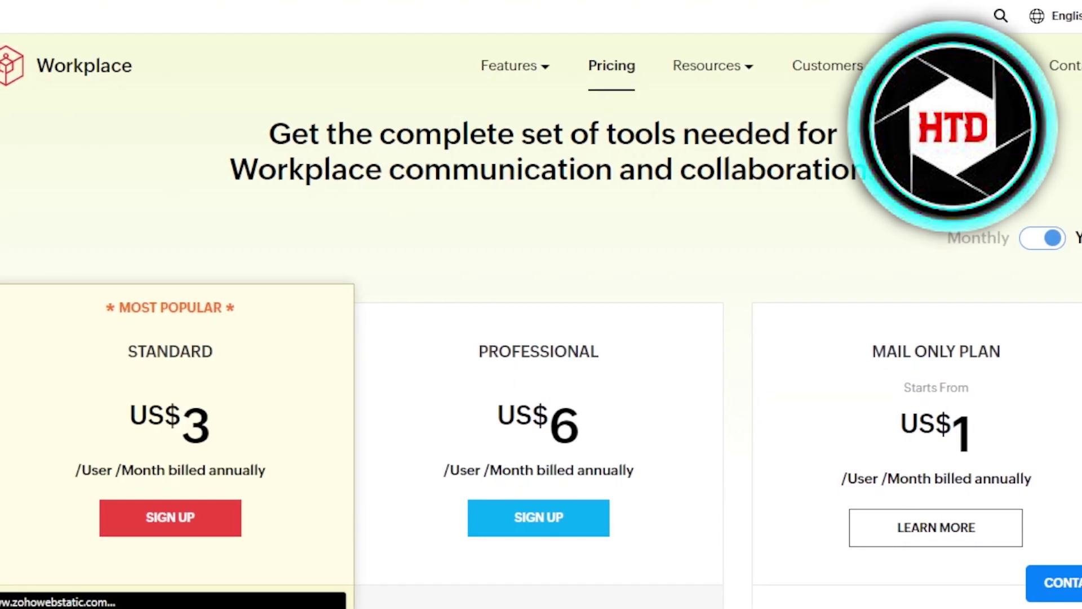
scroll(541, 304, down, 5)
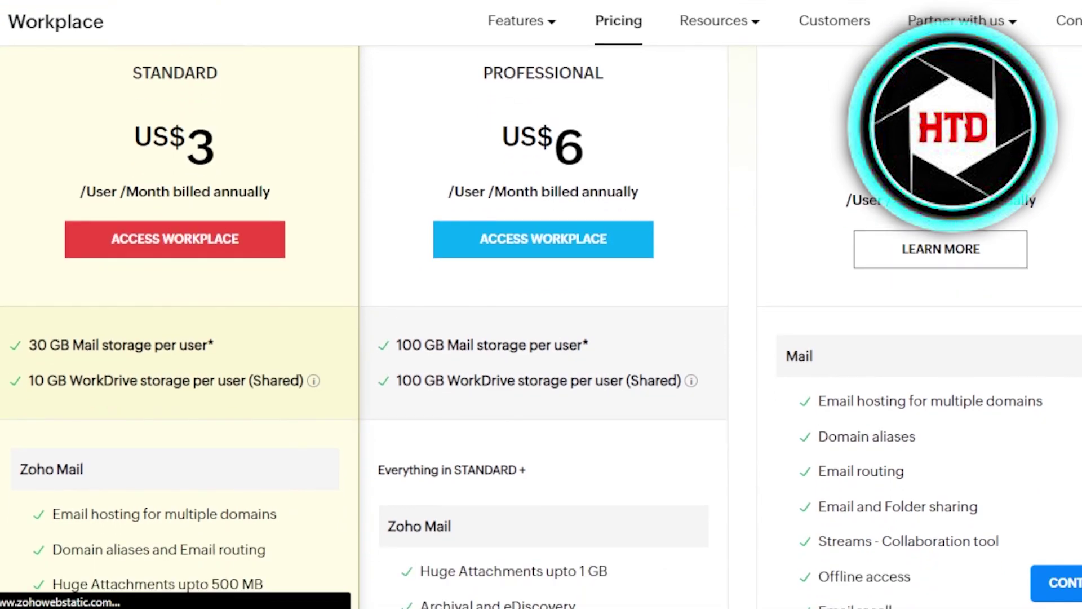
scroll(541, 338, down, 1)
scroll(541, 338, up, 2)
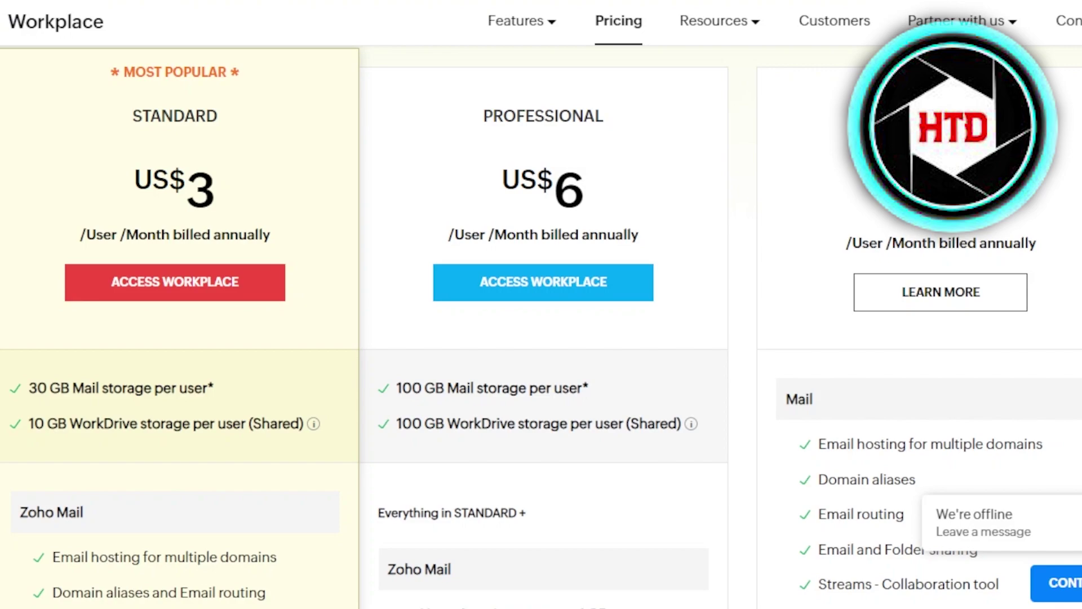
scroll(541, 326, down, 3)
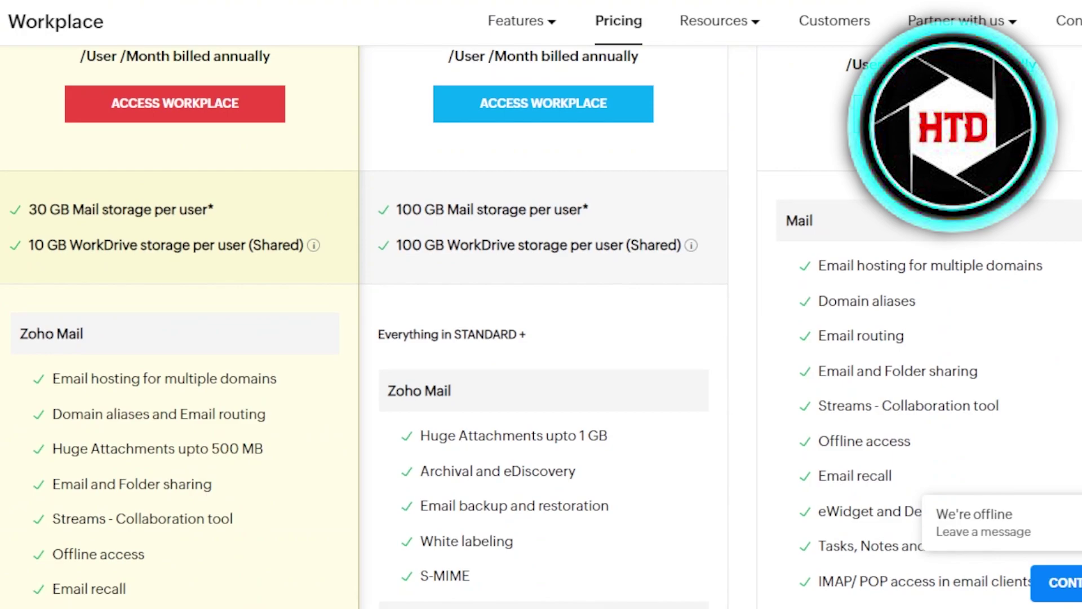
Scroll through the plans' feature lists, highlighting the Domain aliases row.
drag(825, 305, 946, 309)
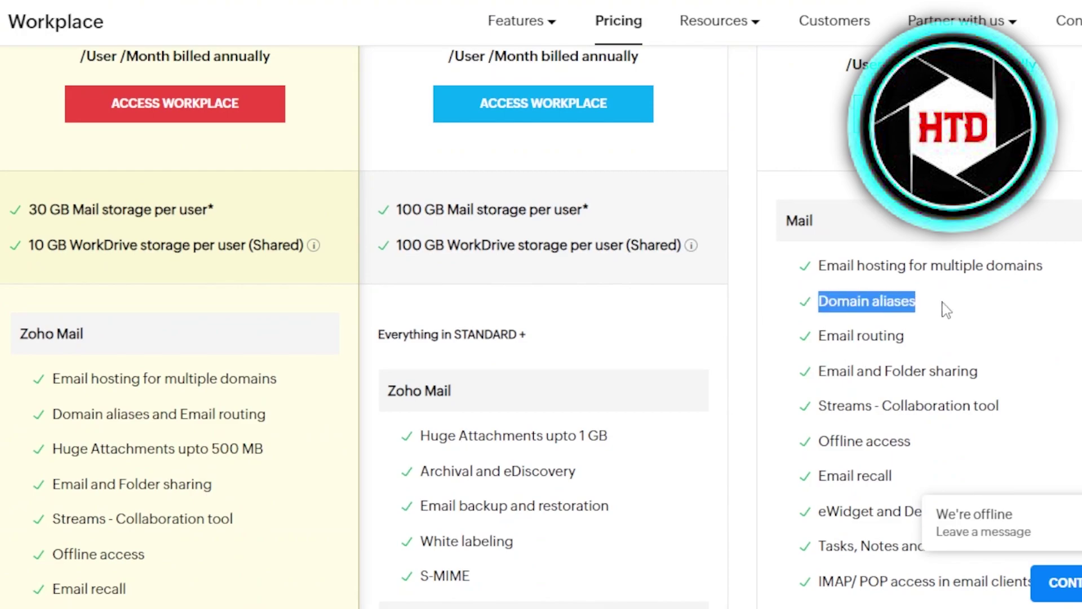
scroll(541, 304, down, 20)
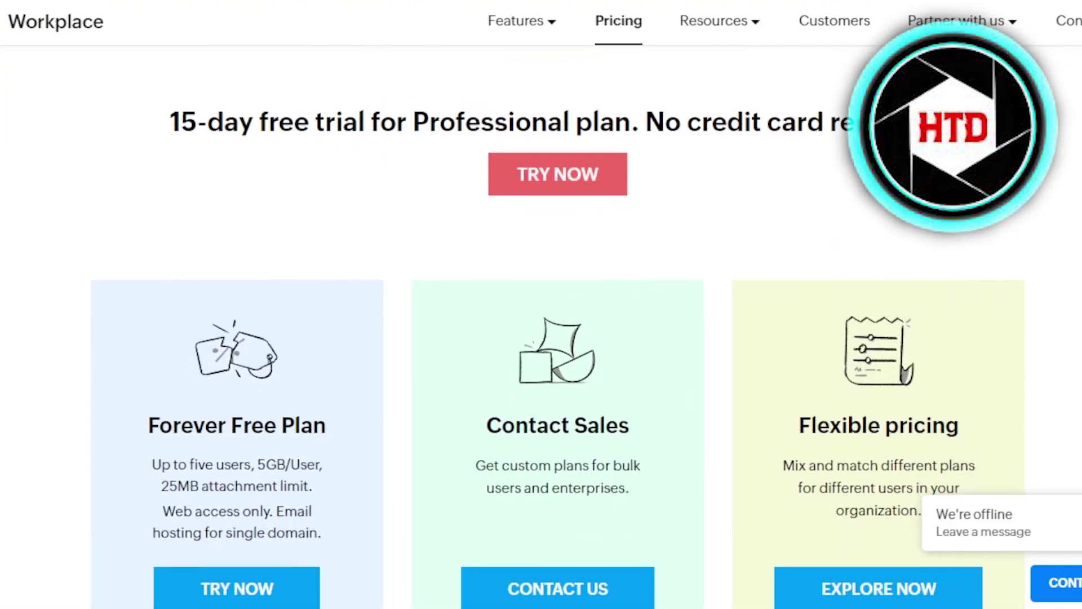
scroll(541, 304, down, 3)
scroll(541, 305, down, 1)
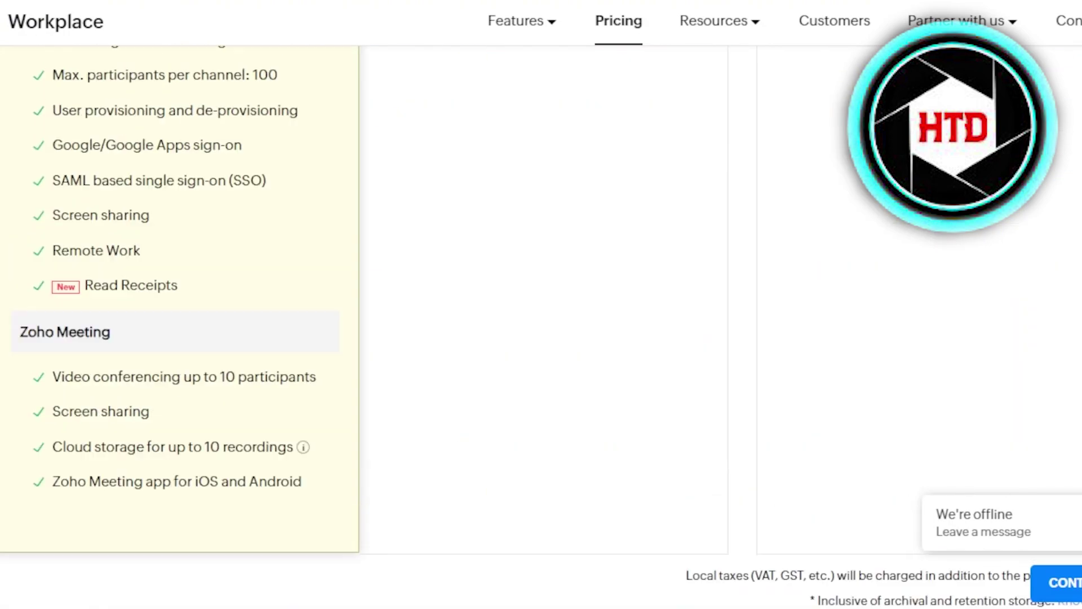
scroll(541, 305, up, 10)
scroll(541, 304, up, 15)
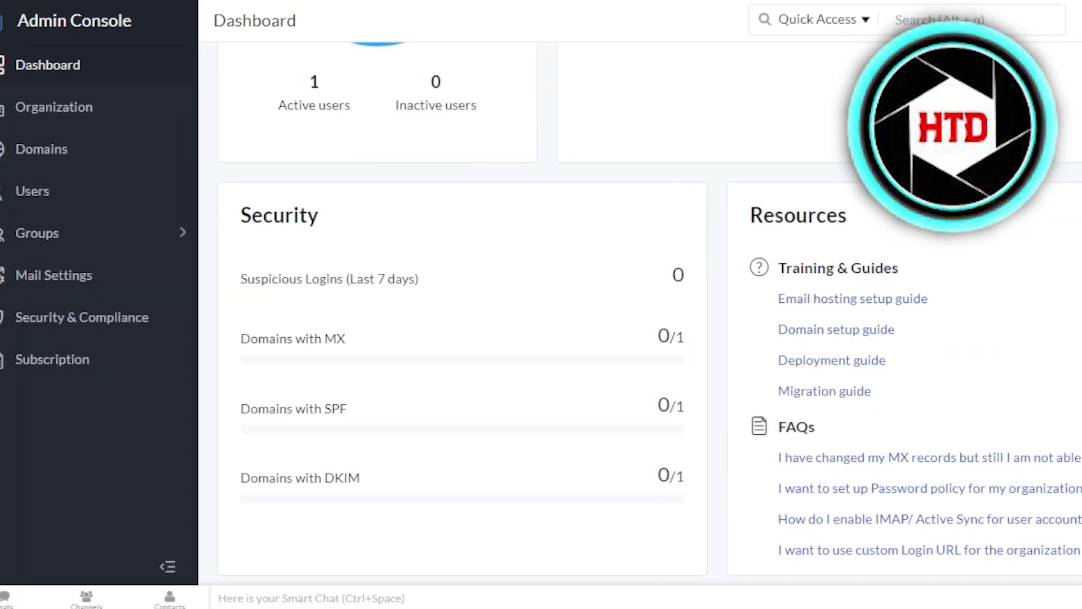
scroll(659, 315, up, 8)
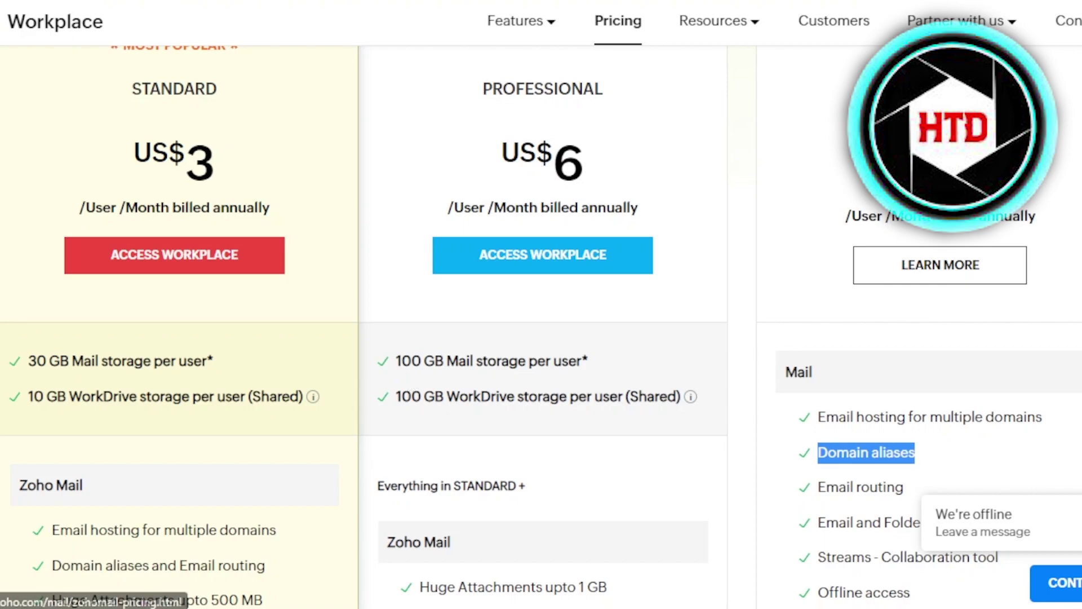
scroll(978, 302, down, 1)
scroll(363, 321, down, 15)
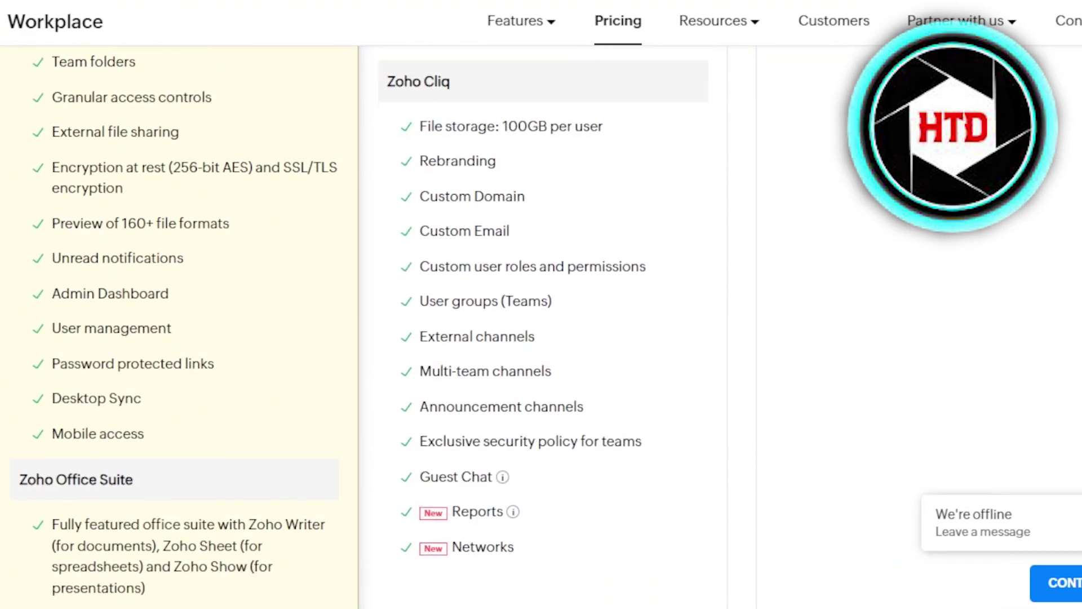
scroll(364, 327, up, 1)
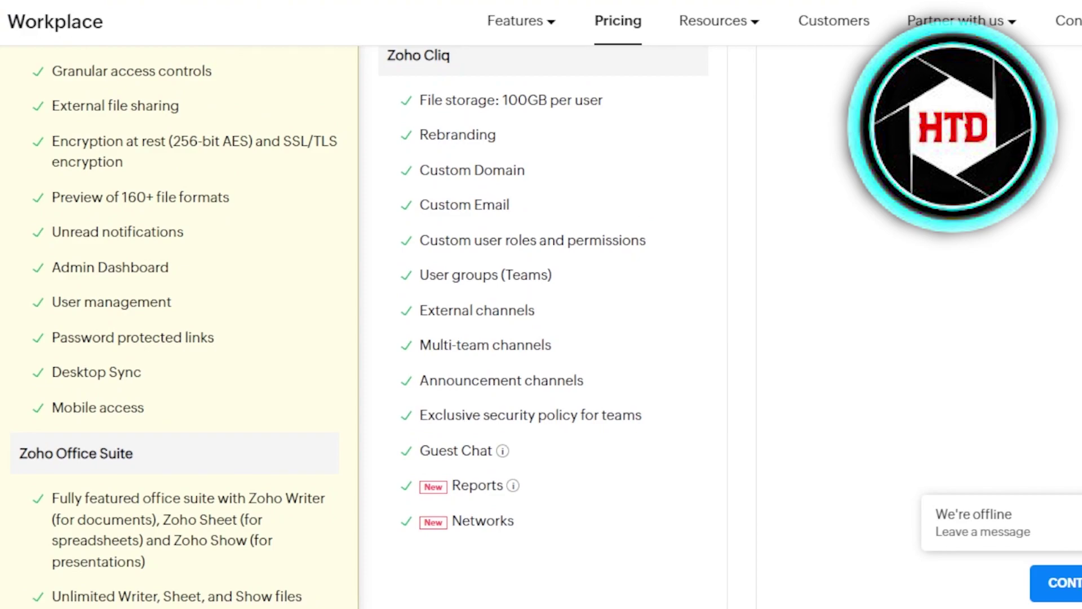
scroll(364, 327, down, 12)
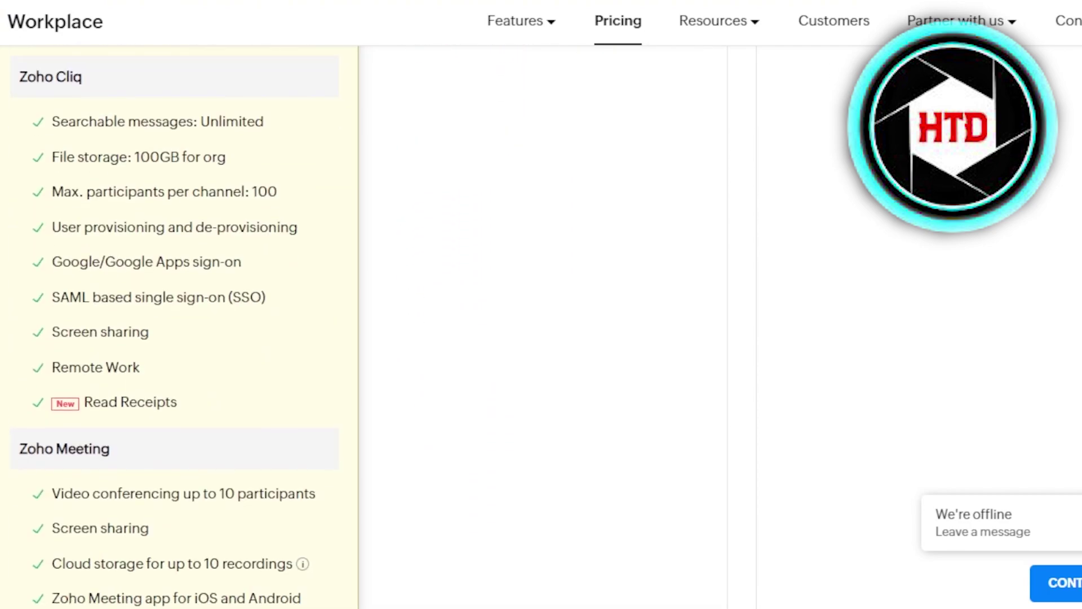
scroll(363, 327, down, 10)
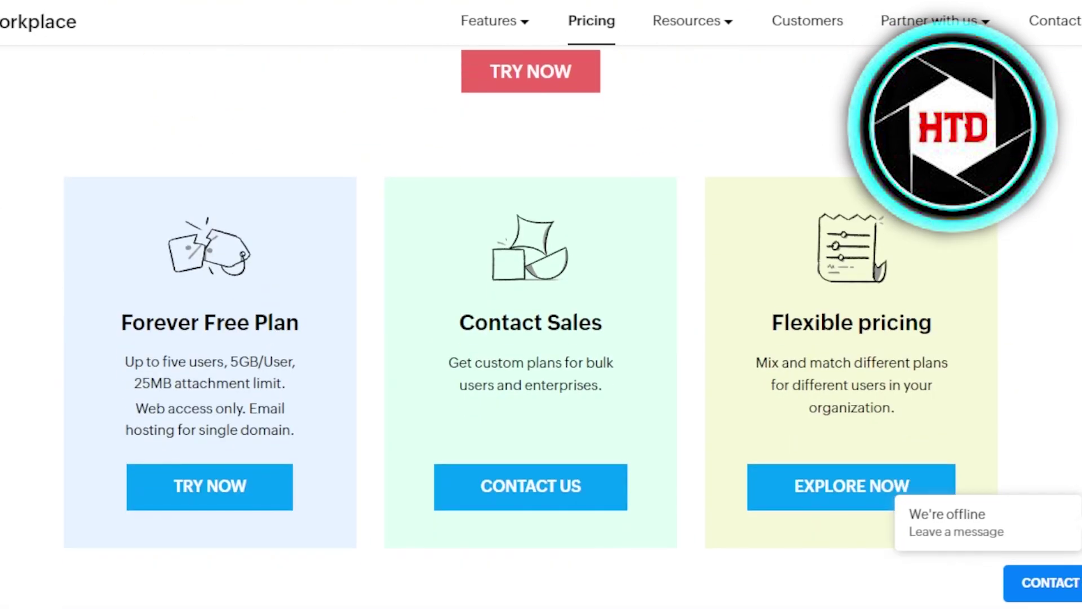
scroll(541, 327, down, 2)
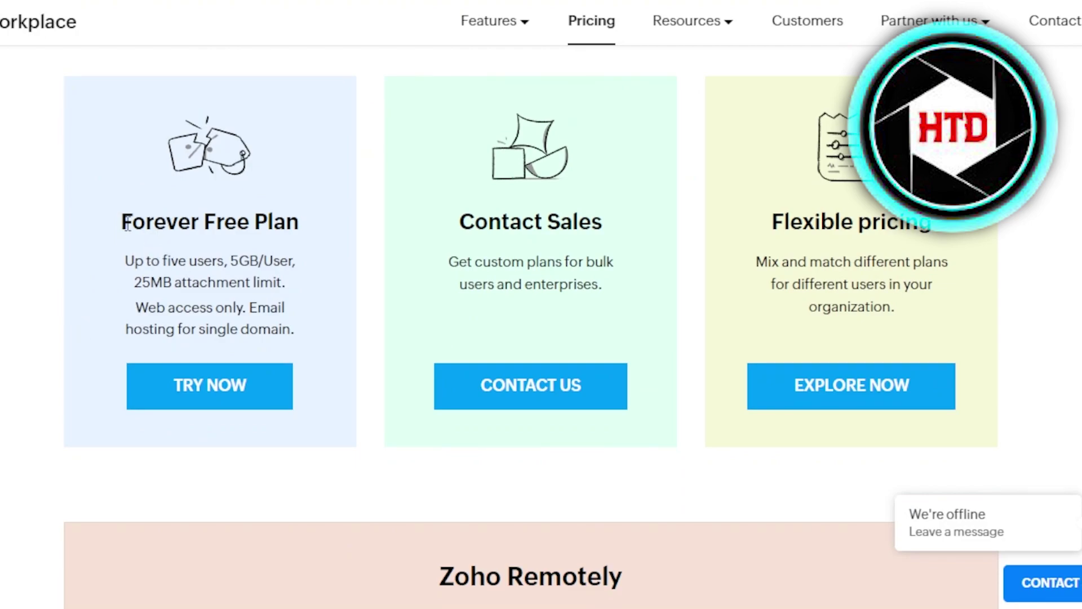
drag(127, 224, 293, 216)
click(303, 219)
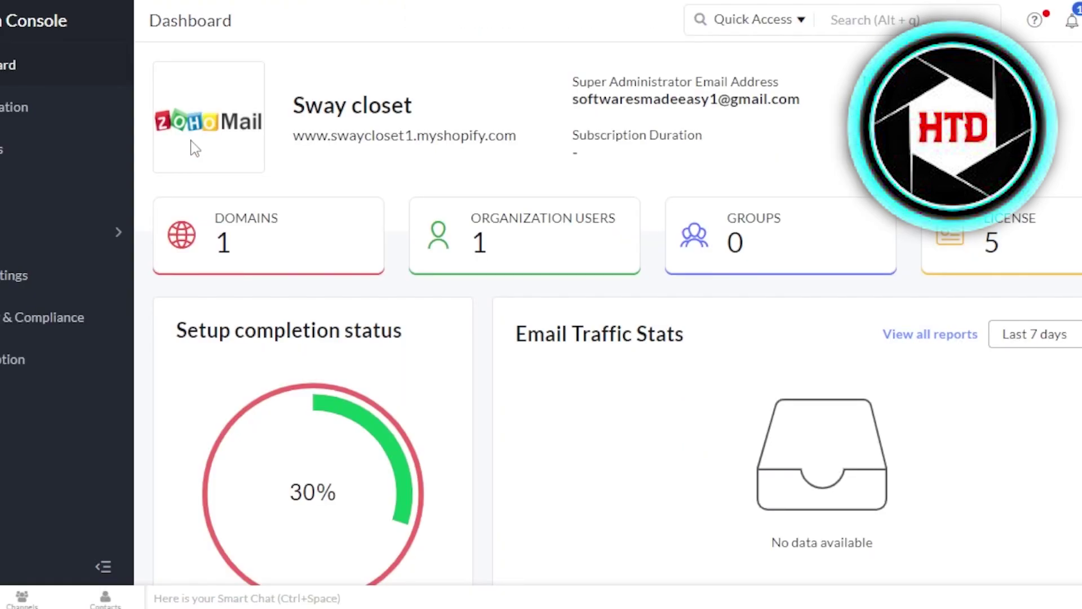
Show the Groups options Distribution List and Shared Mailbox in the admin console sidebar.
mouse_move(130, 237)
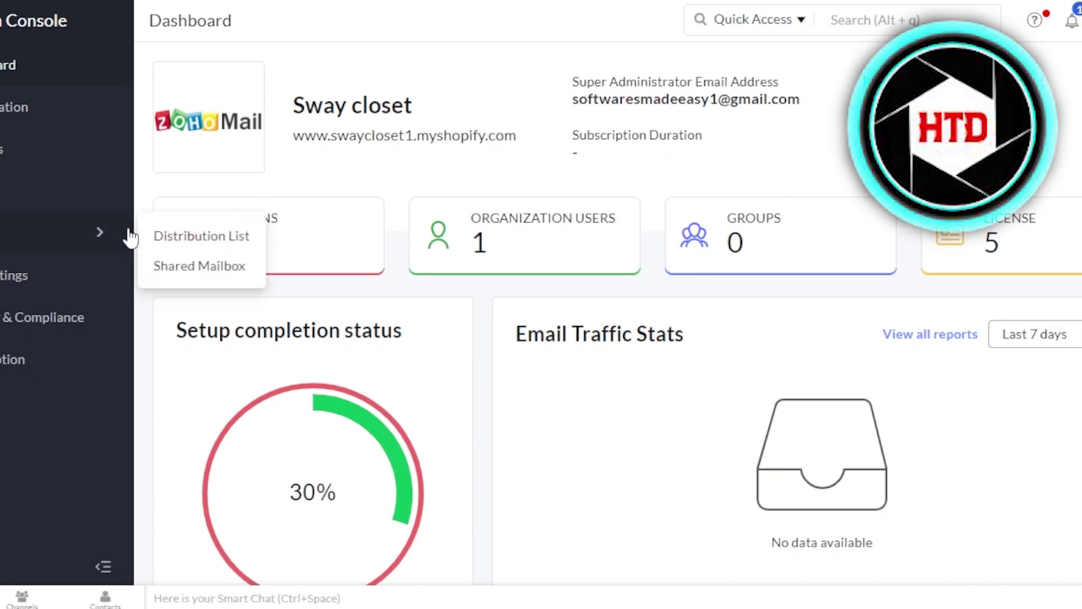